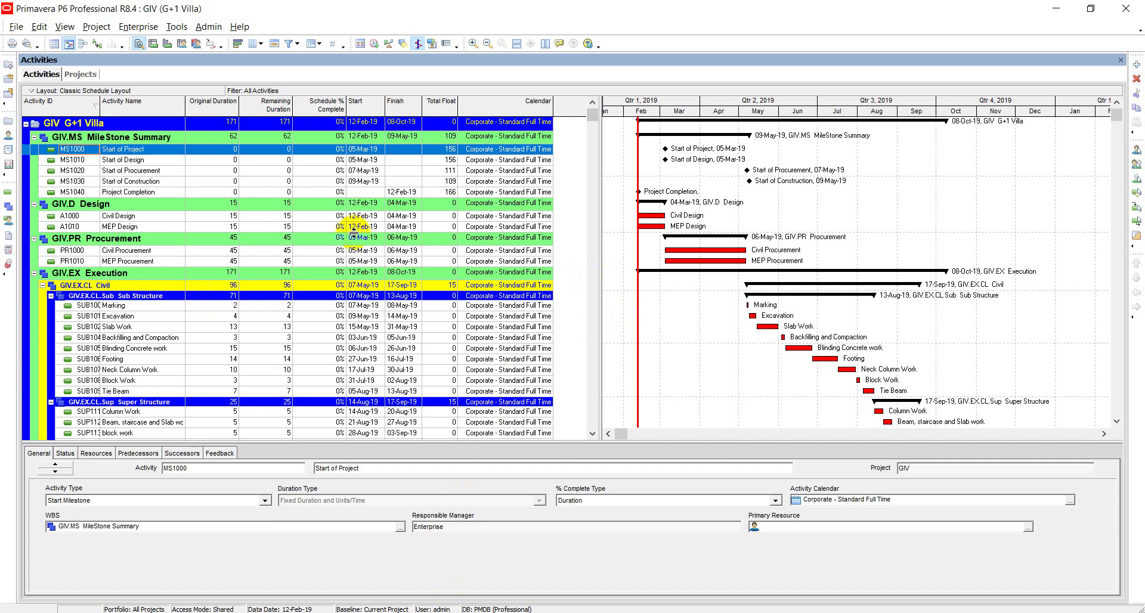
# Display the activity relationship lines on the Gantt chart and hide them again.
pyautogui.click(98, 44)
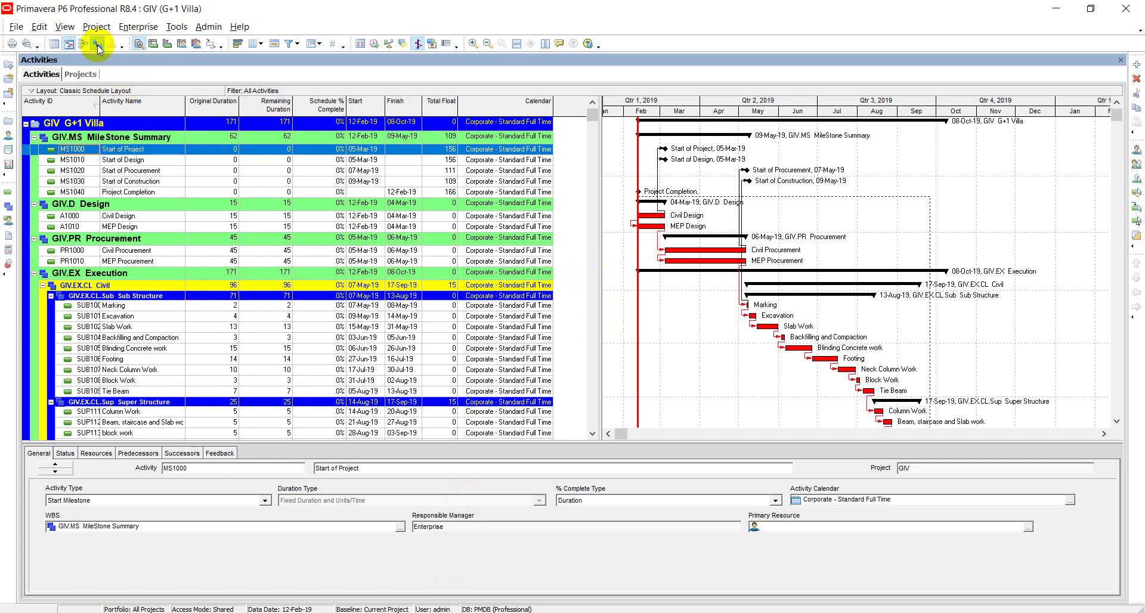
pyautogui.click(98, 45)
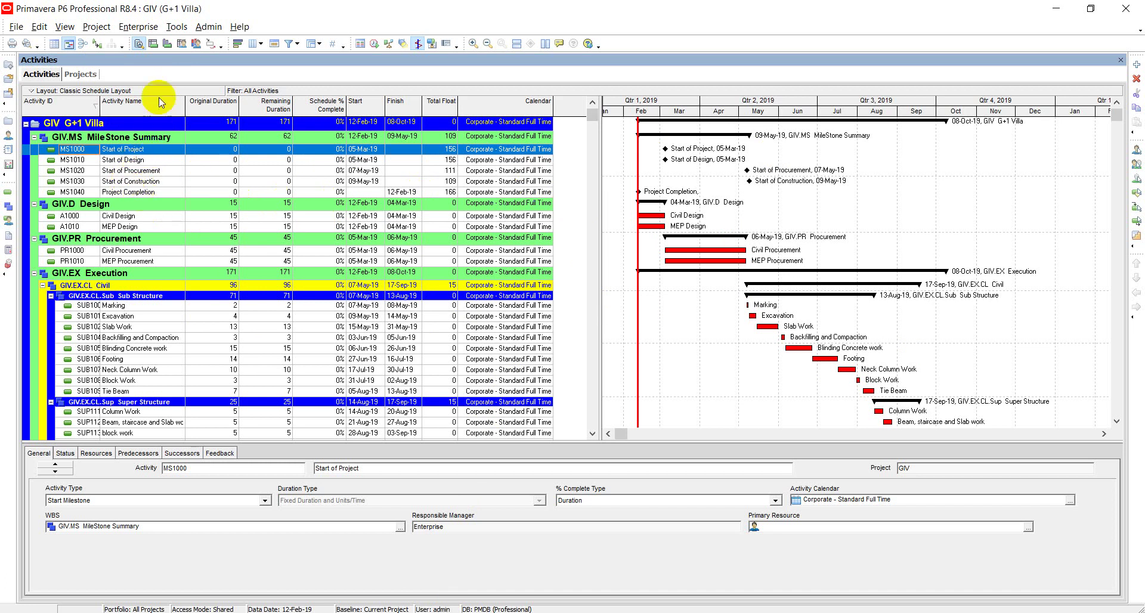
# Filter the activity list with the Milestone filter, replacing the activities shown in the current layout.
pyautogui.click(288, 47)
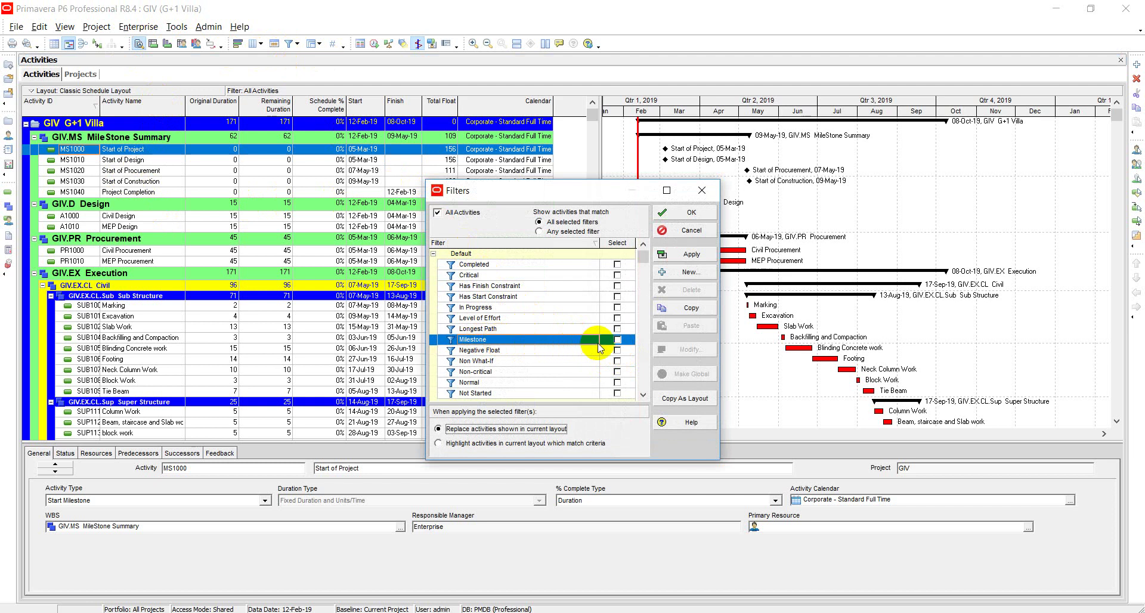
pyautogui.click(617, 340)
pyautogui.click(618, 341)
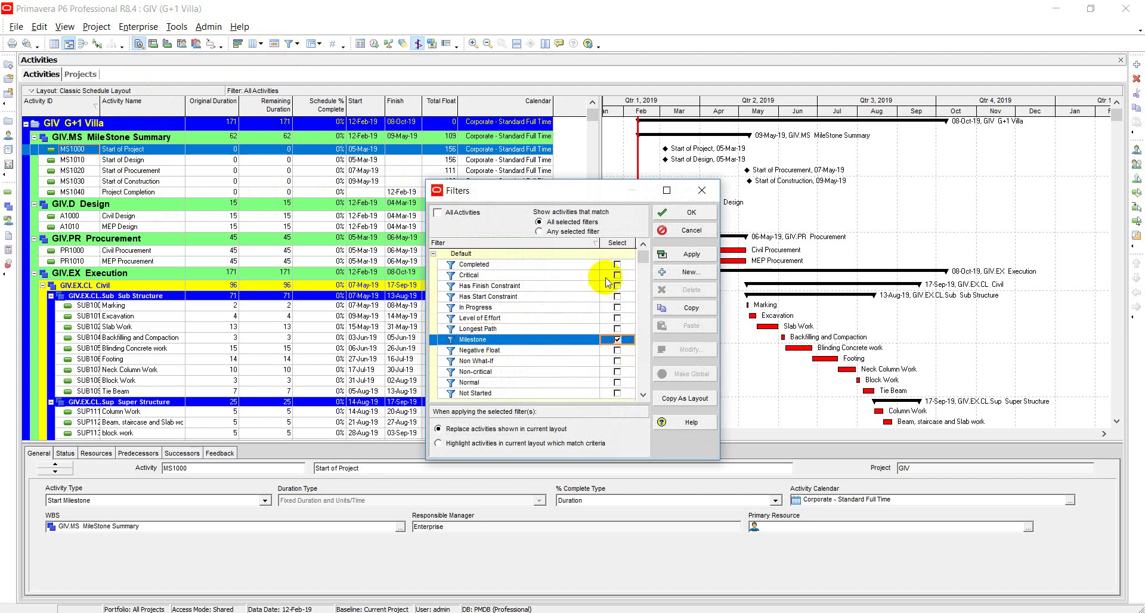
pyautogui.click(681, 257)
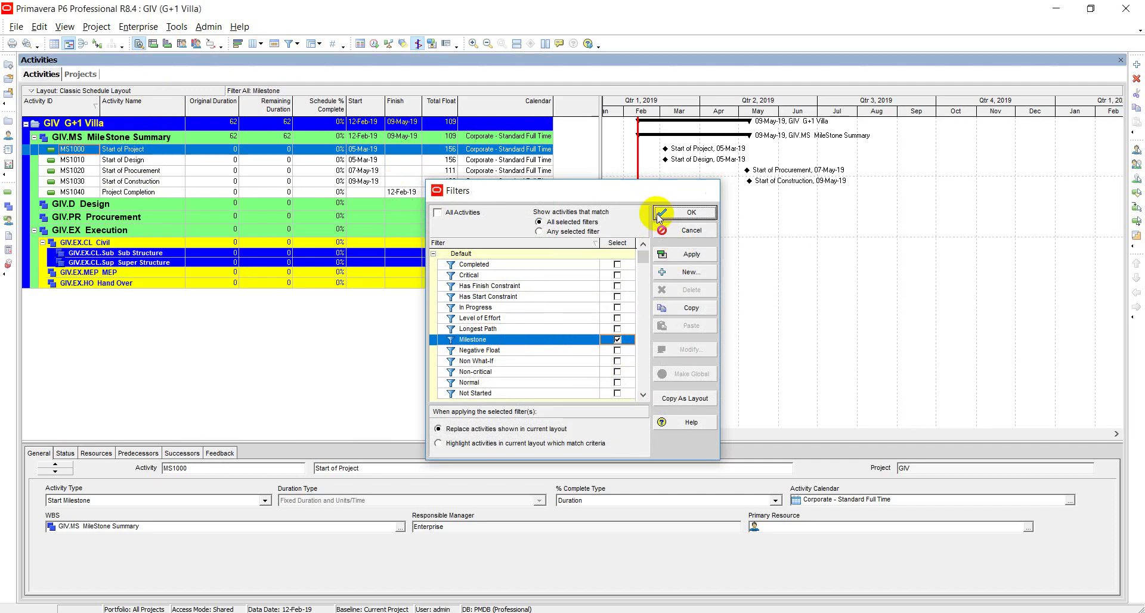
pyautogui.click(658, 216)
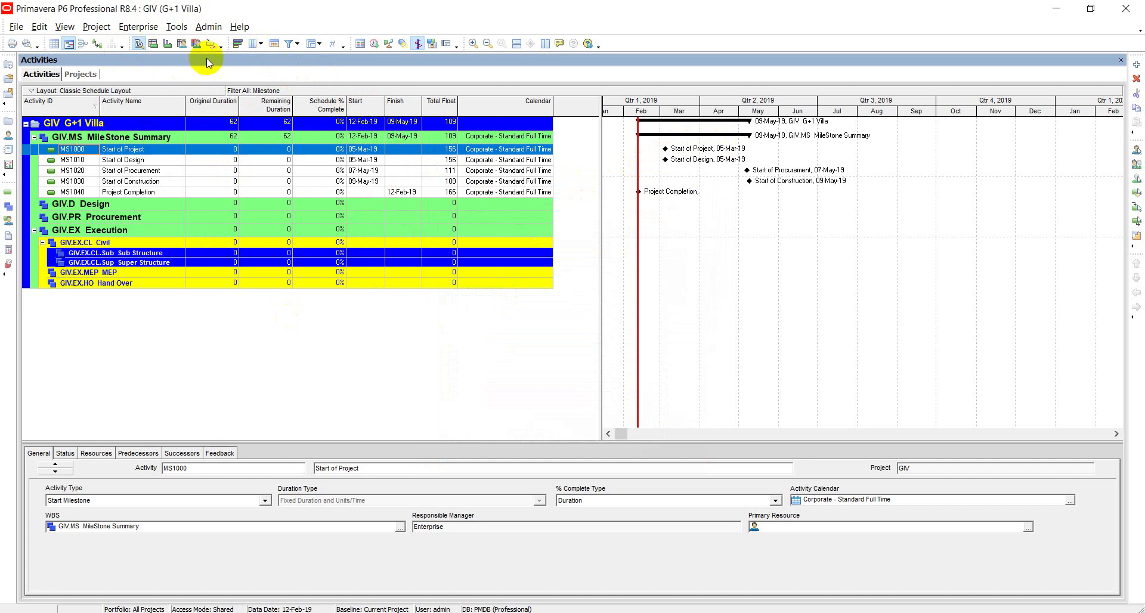
# Remove the Milestone filter and apply the All Activities filter to the layout.
pyautogui.click(288, 44)
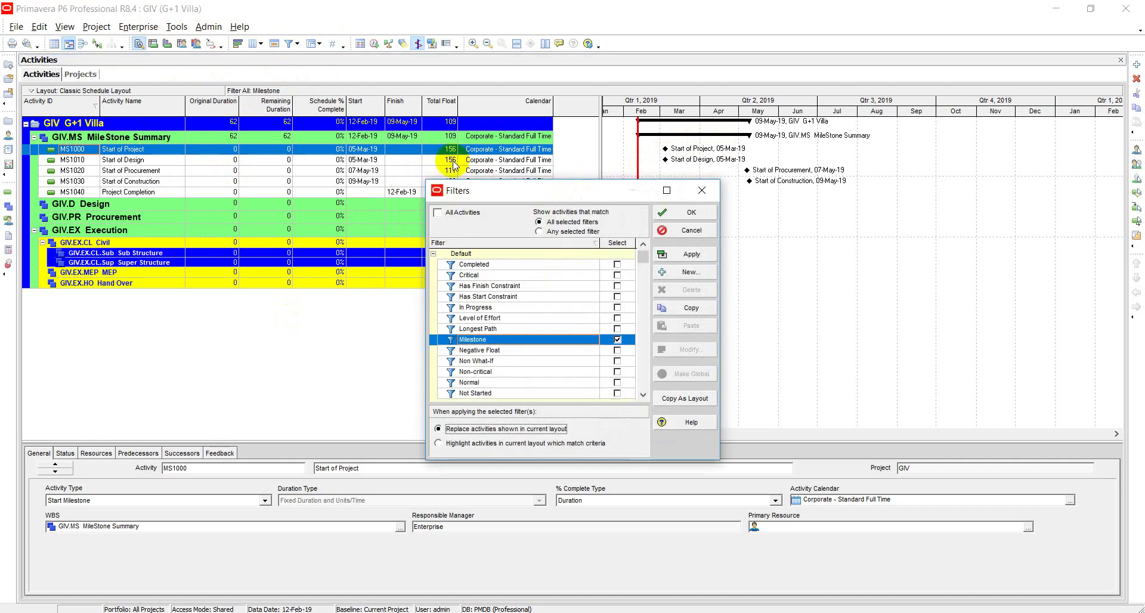
pyautogui.click(461, 212)
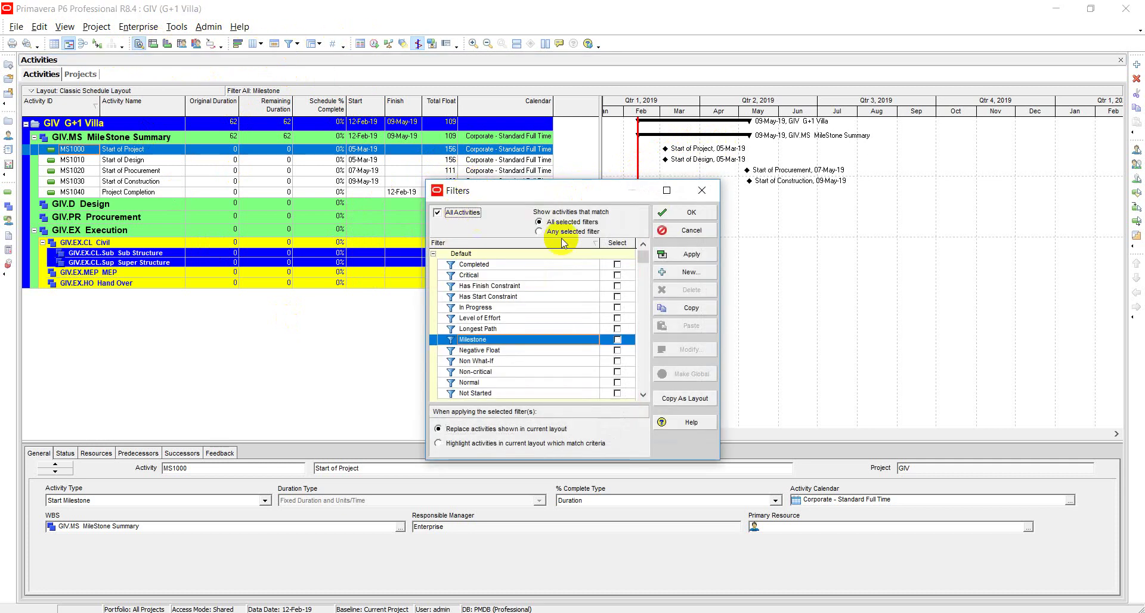
pyautogui.click(667, 255)
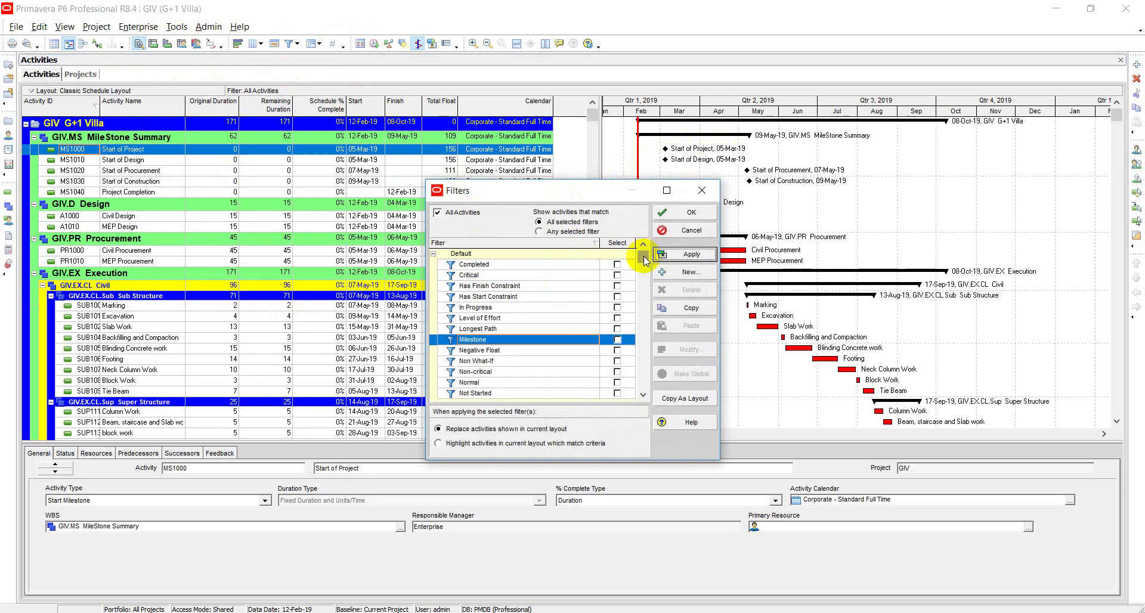
pyautogui.click(680, 215)
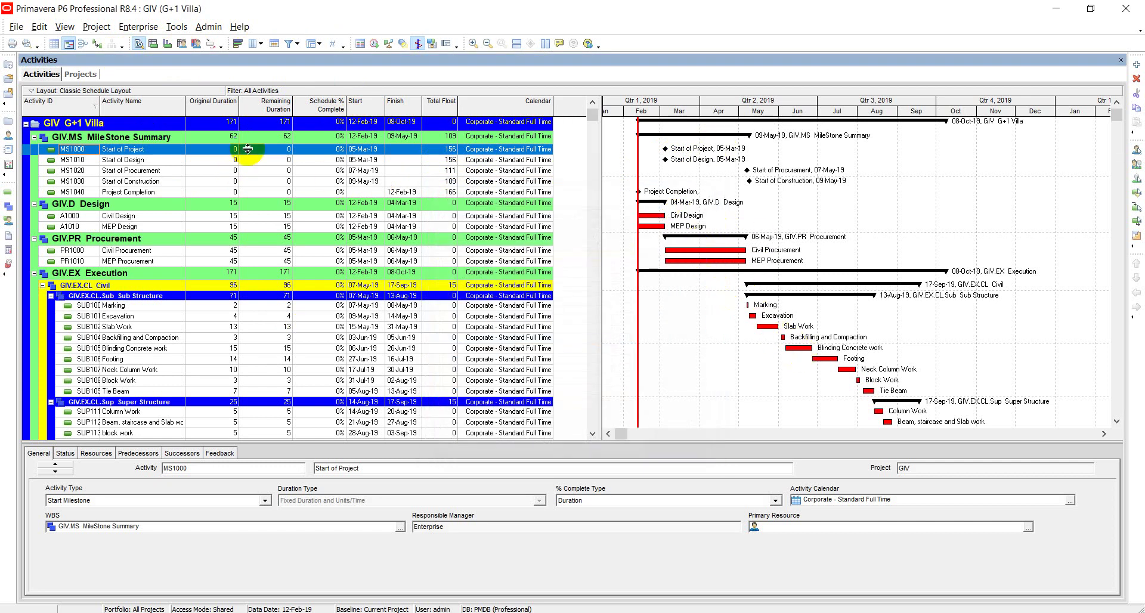
# Turn the relationship lines between the Gantt bars on and back off to compare both displays.
pyautogui.click(99, 45)
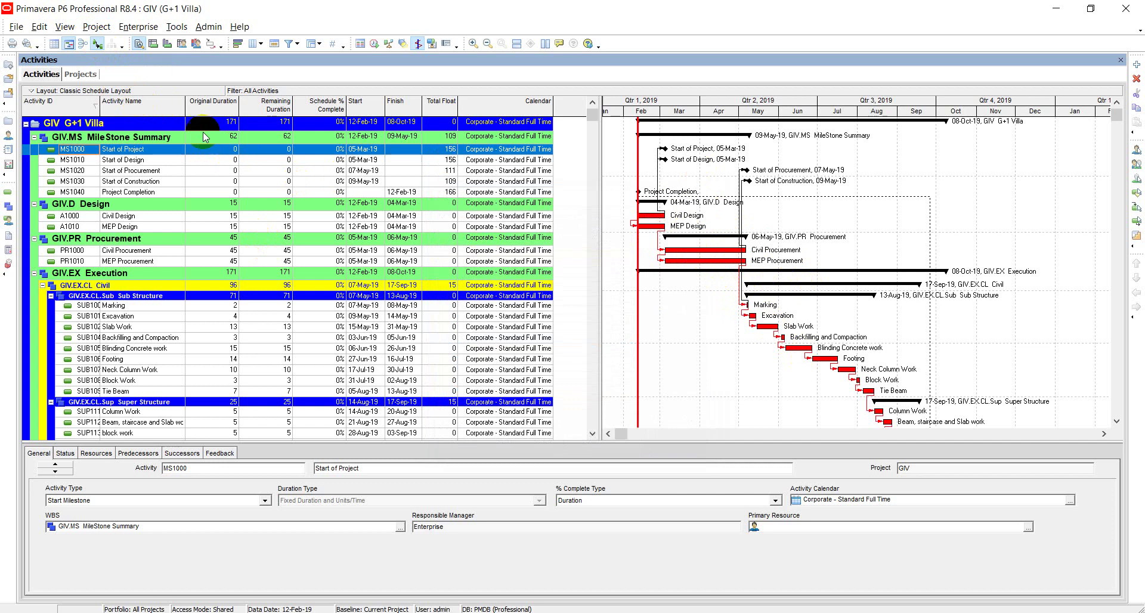
pyautogui.click(94, 46)
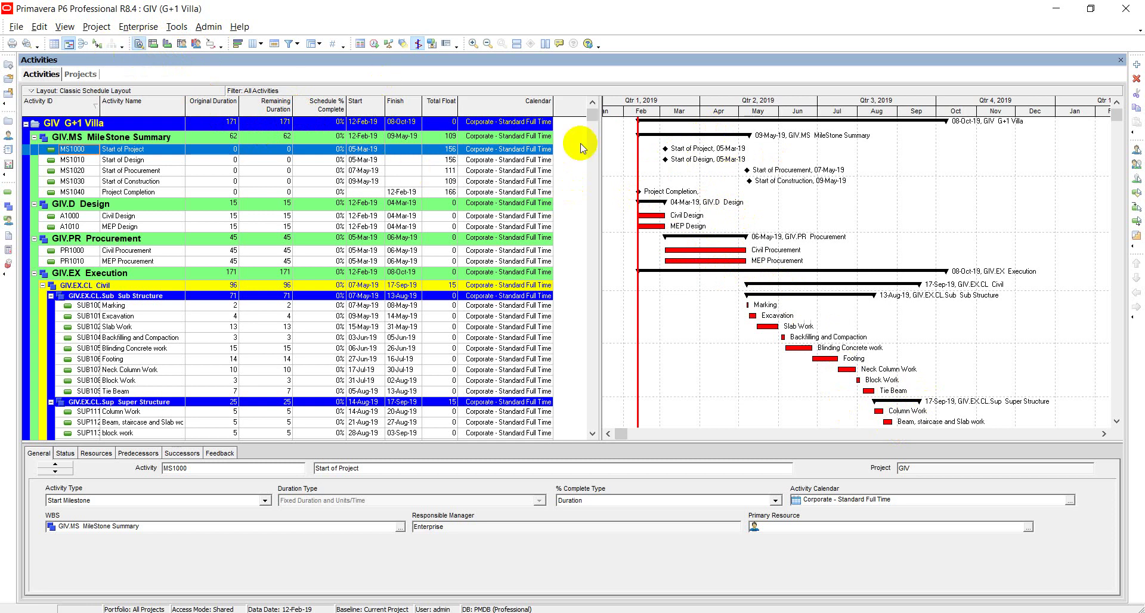
pyautogui.moveTo(743, 261); pyautogui.dragTo(750, 280)
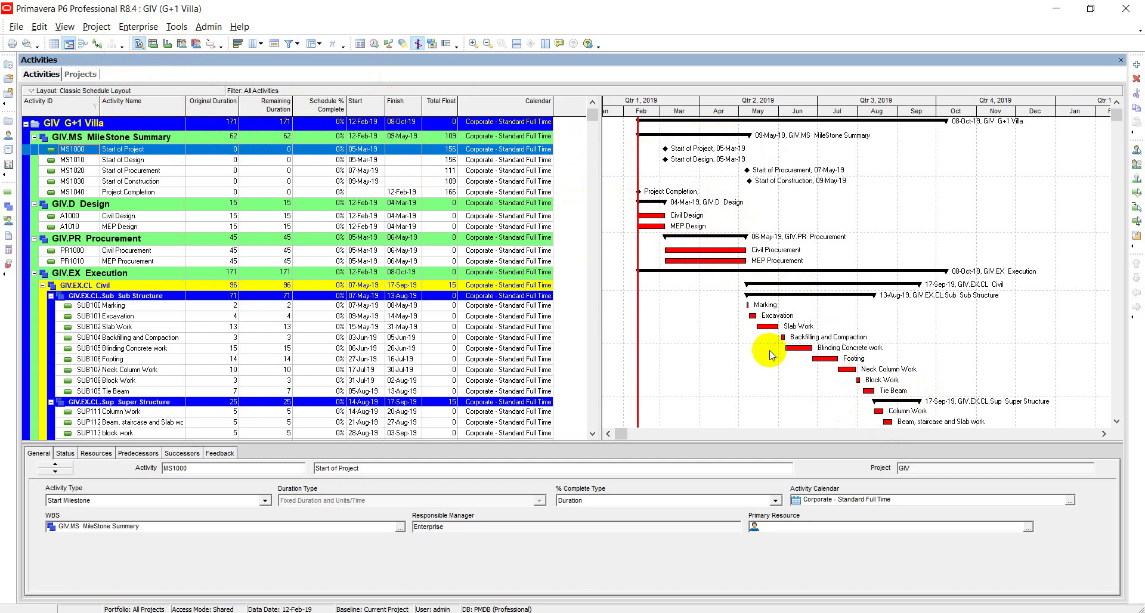
# Switch between the Gantt chart and the Activity Network, finishing on the Activity Network of the MileStone Summary WBS.
pyautogui.click(83, 44)
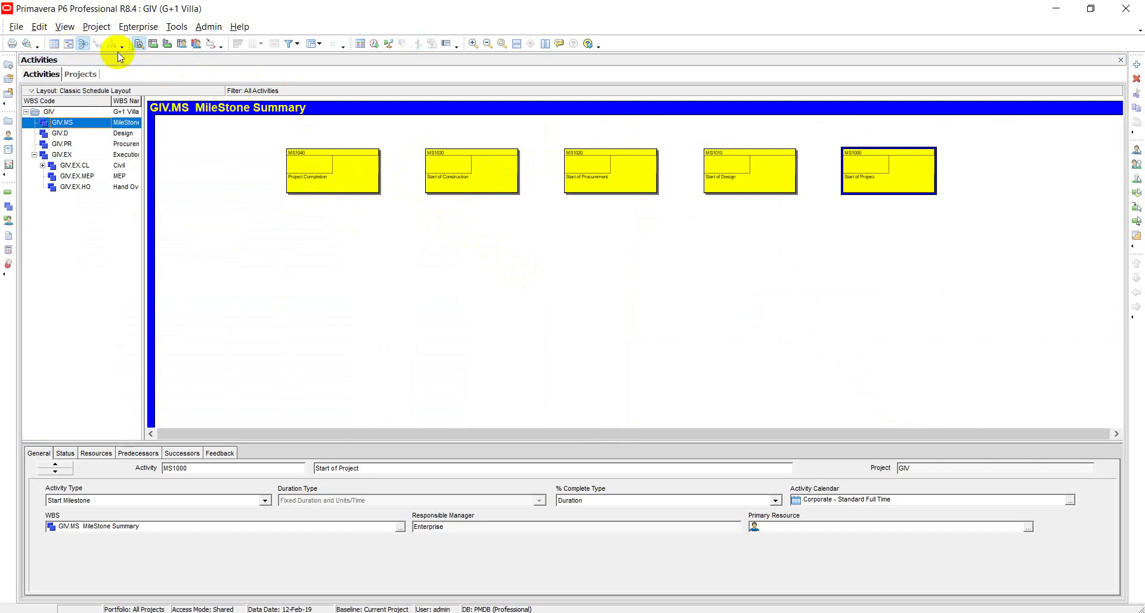
pyautogui.click(69, 44)
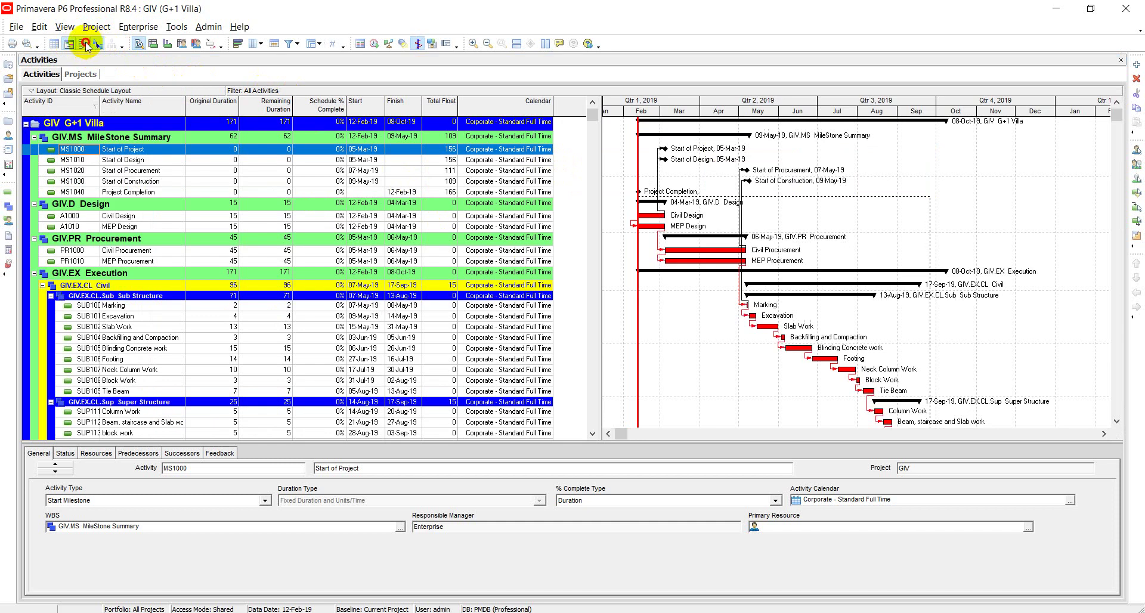
pyautogui.click(84, 45)
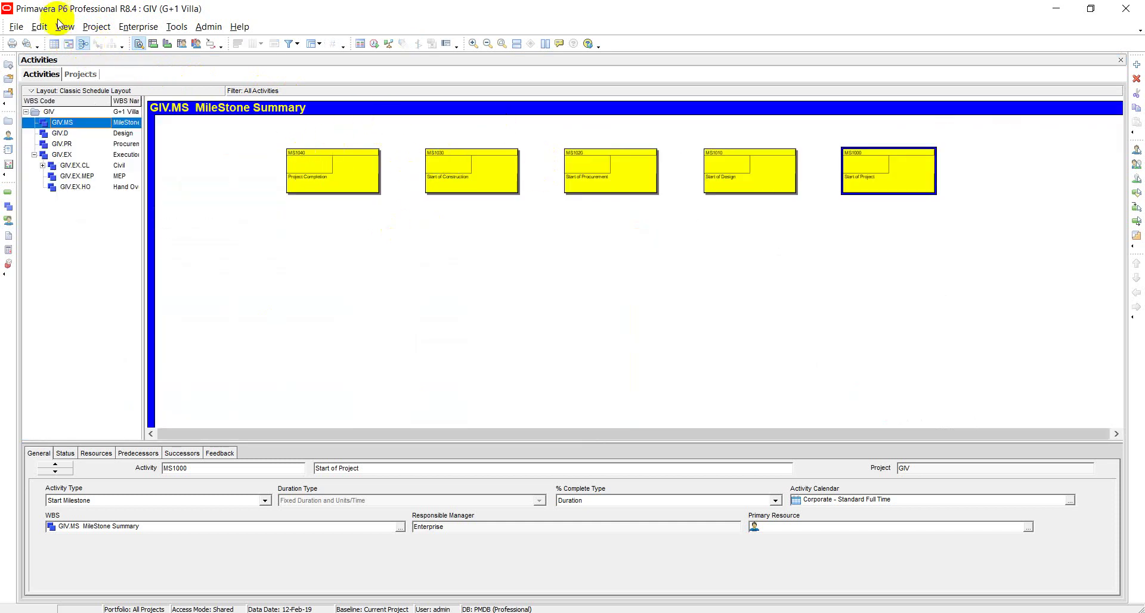
# View the Trace Logic of the Start of Project milestone, and restore the activity details and Gantt chart.
pyautogui.click(207, 44)
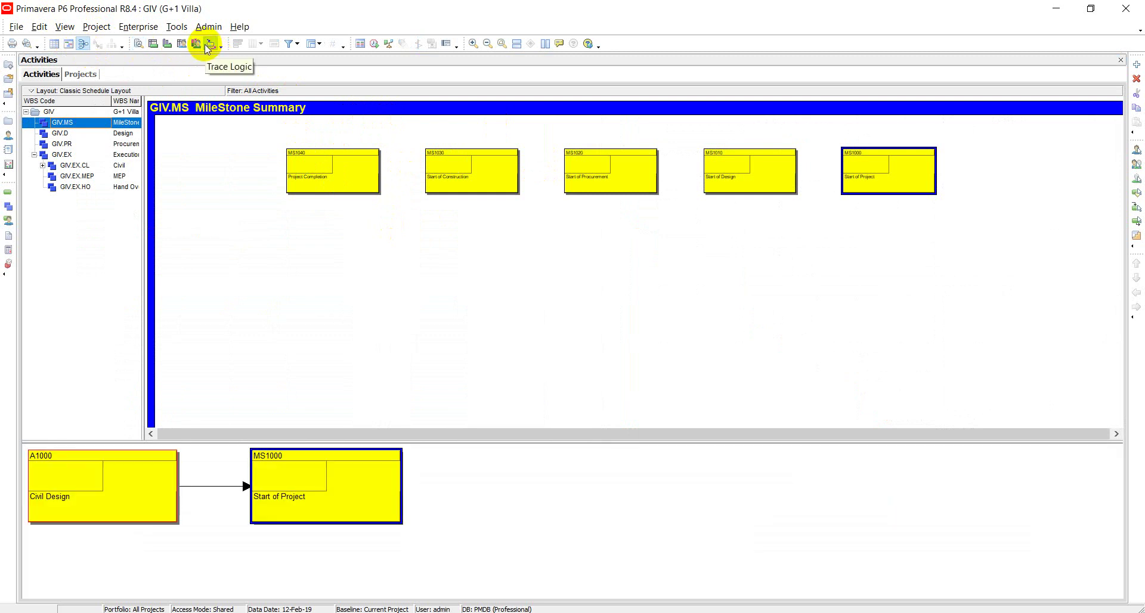
pyautogui.click(358, 439)
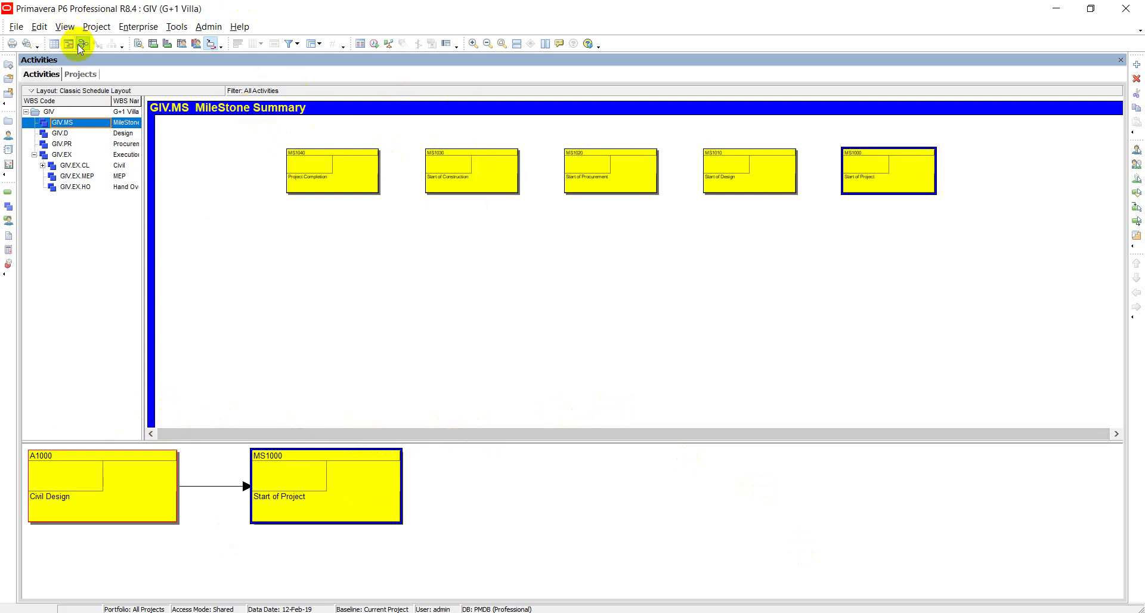
pyautogui.click(142, 44)
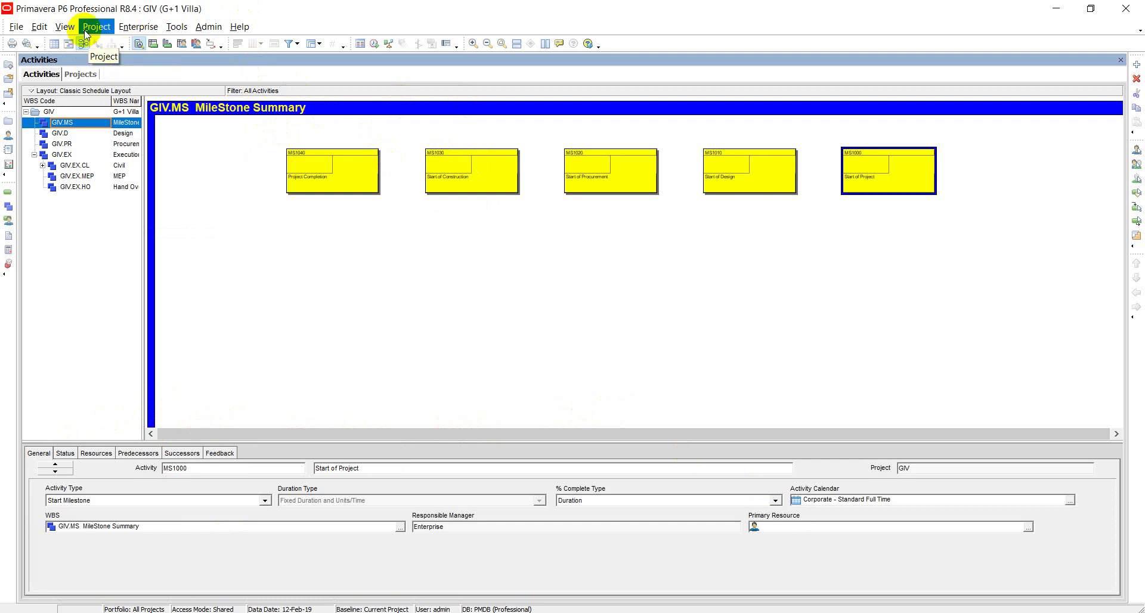
pyautogui.click(70, 44)
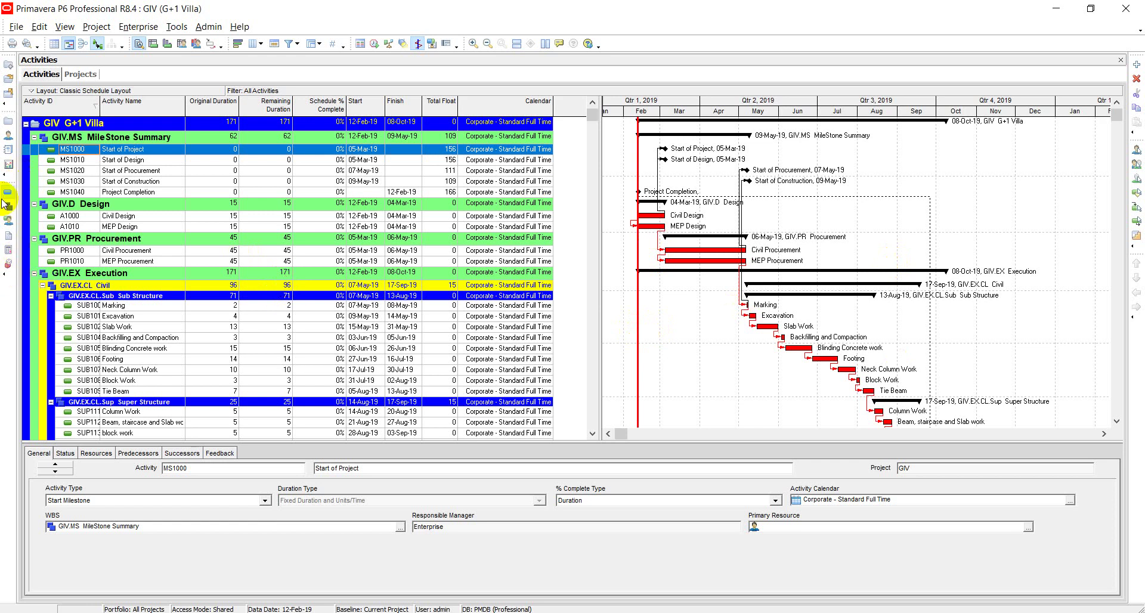
# Save a copy of the current G+1 Villa project as a new baseline and close the baseline maintenance dialog.
pyautogui.click(16, 27)
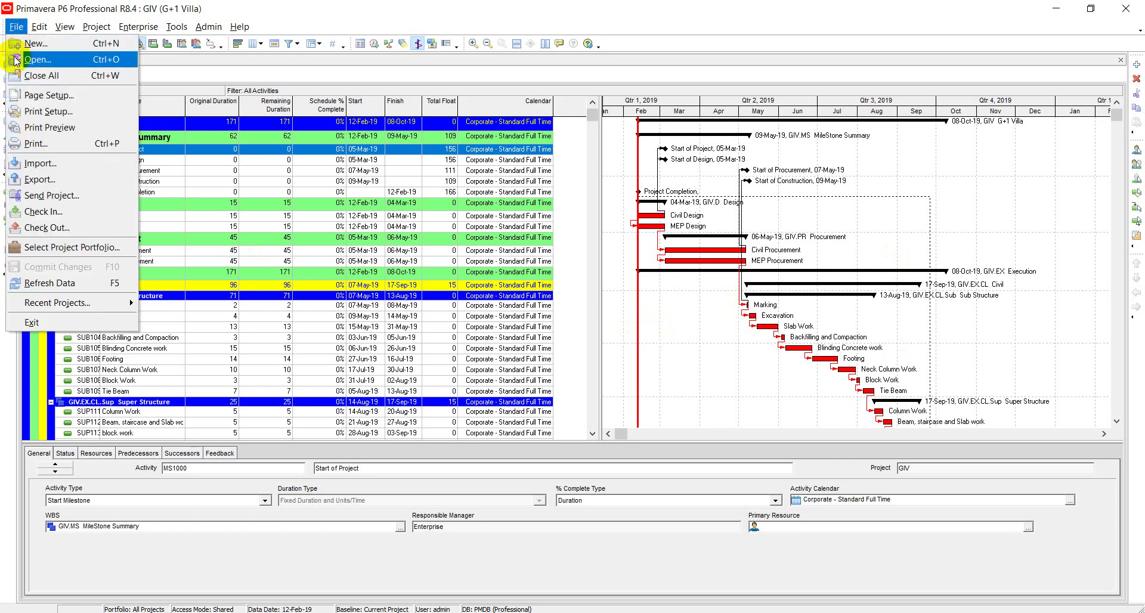
pyautogui.moveTo(142, 30)
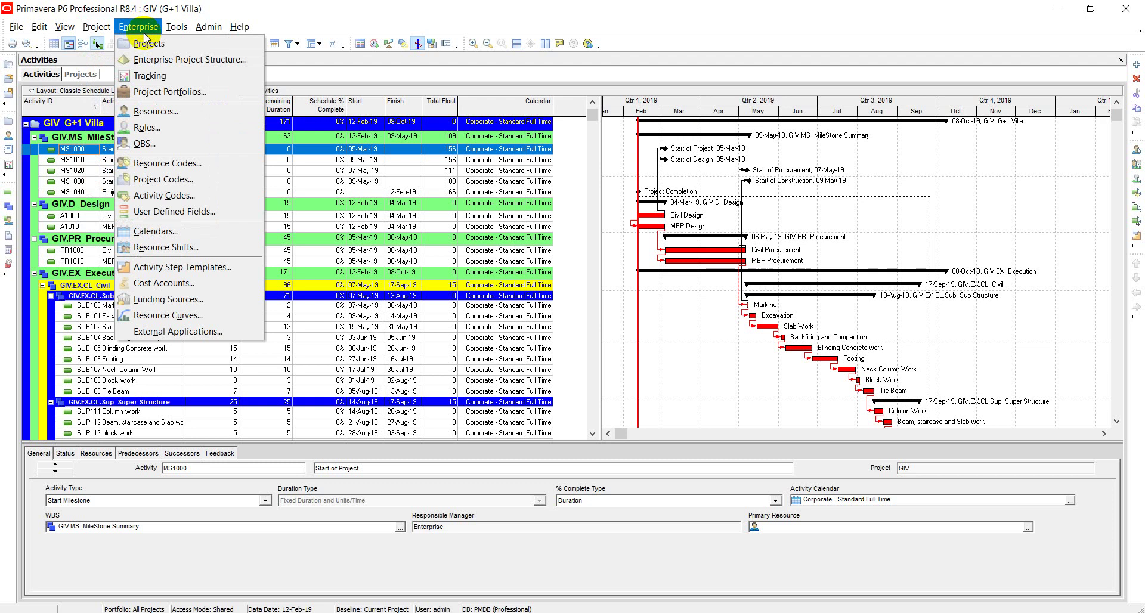
pyautogui.moveTo(96, 28)
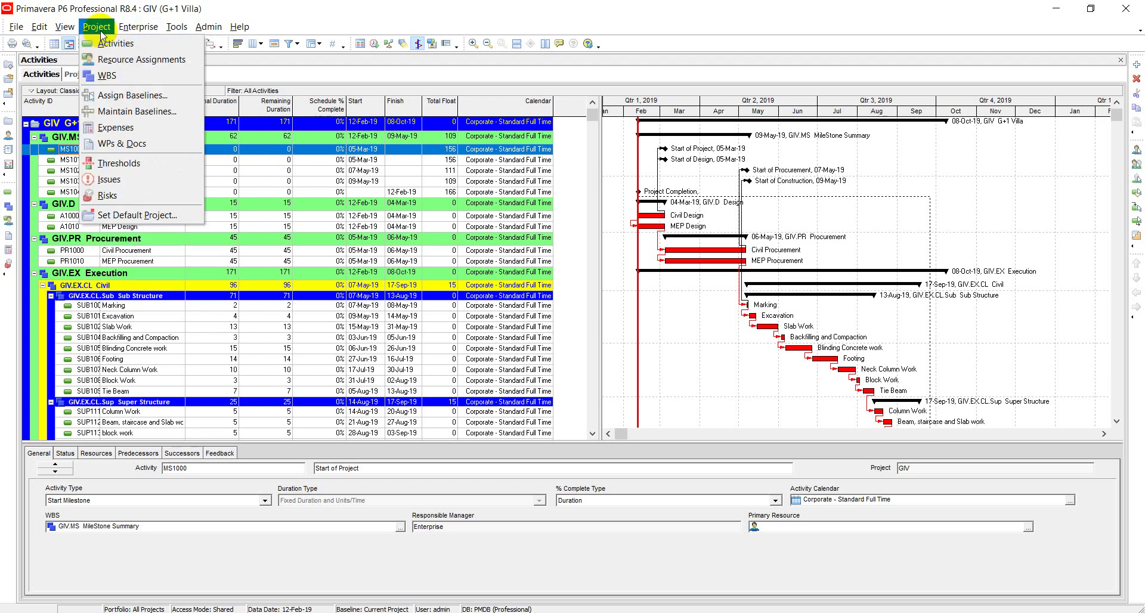
pyautogui.click(128, 112)
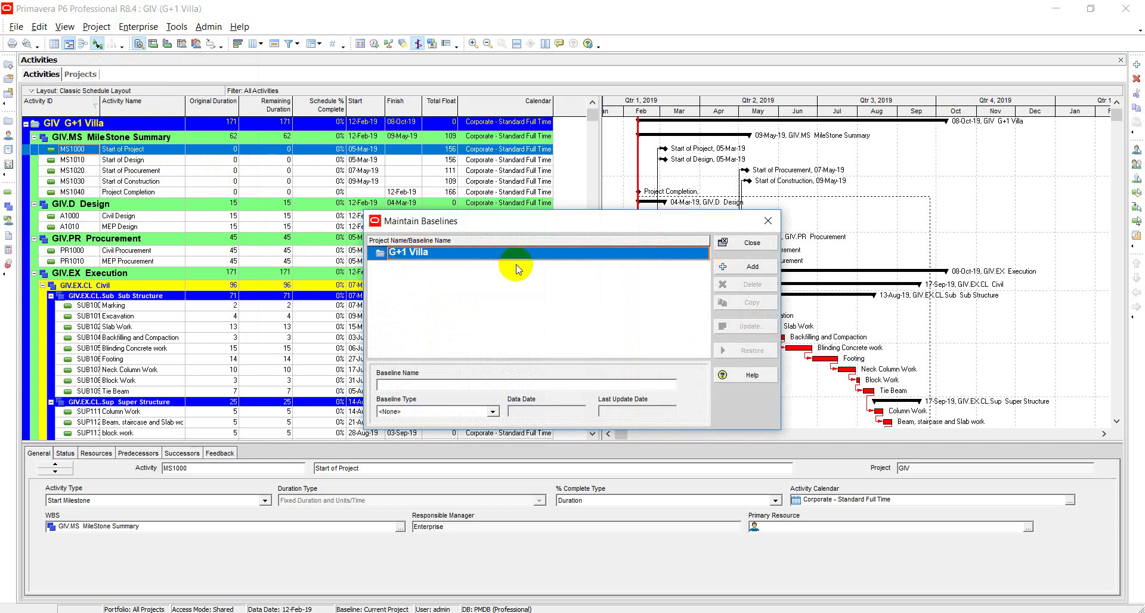
pyautogui.click(730, 266)
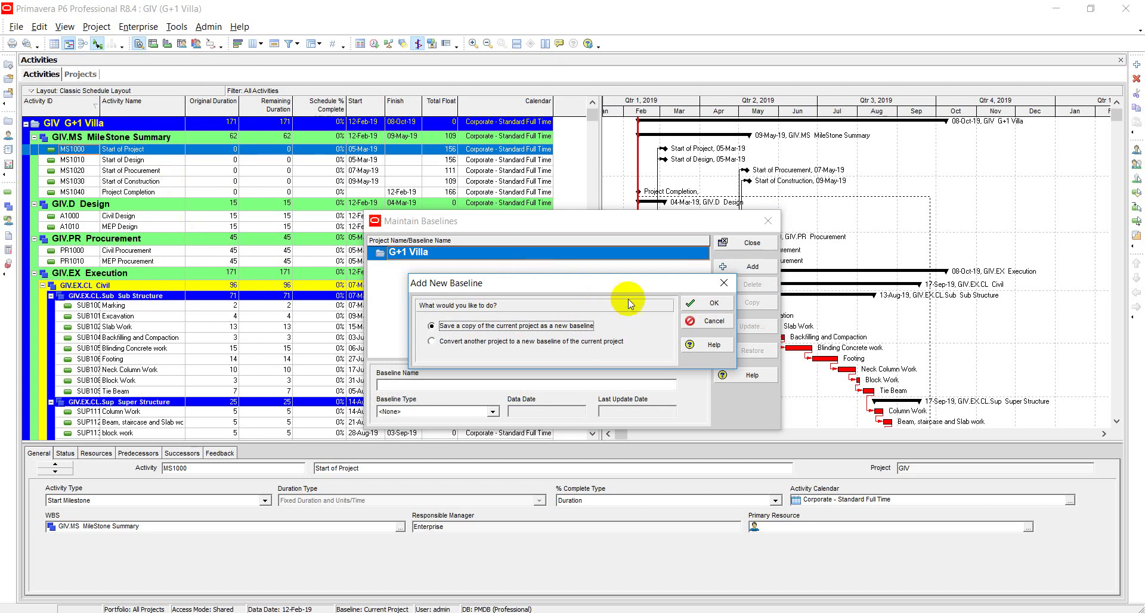
pyautogui.click(705, 307)
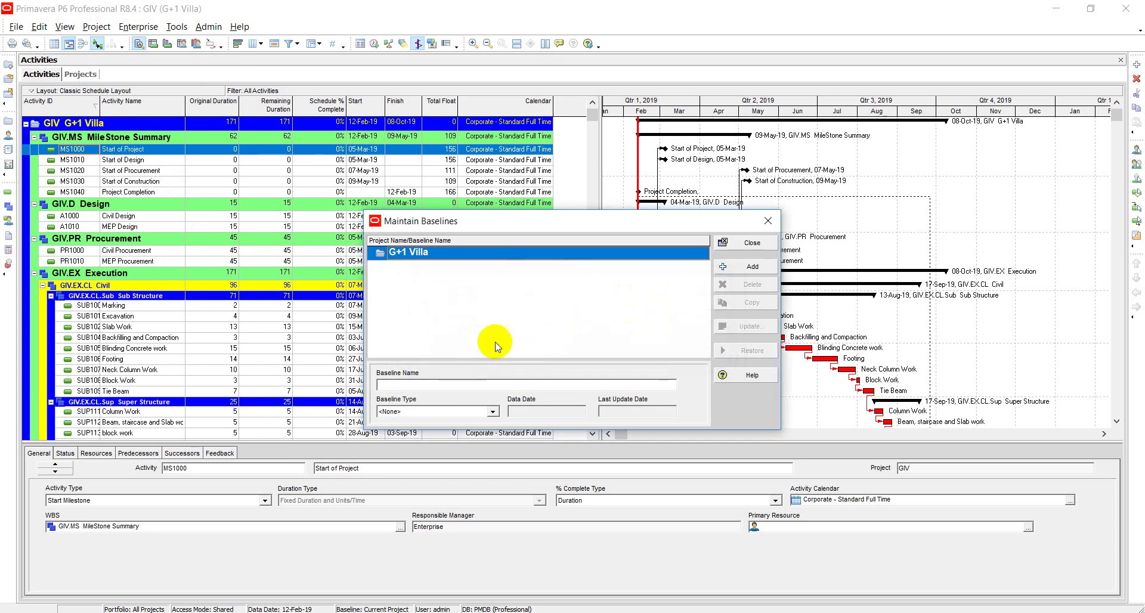
pyautogui.click(727, 267)
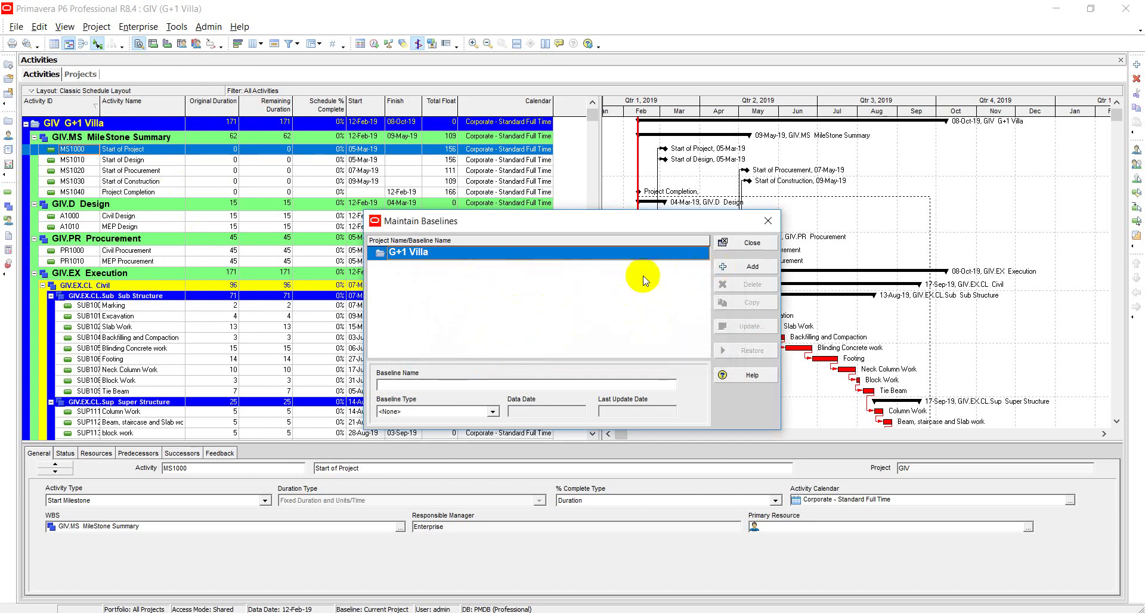
pyautogui.click(429, 266)
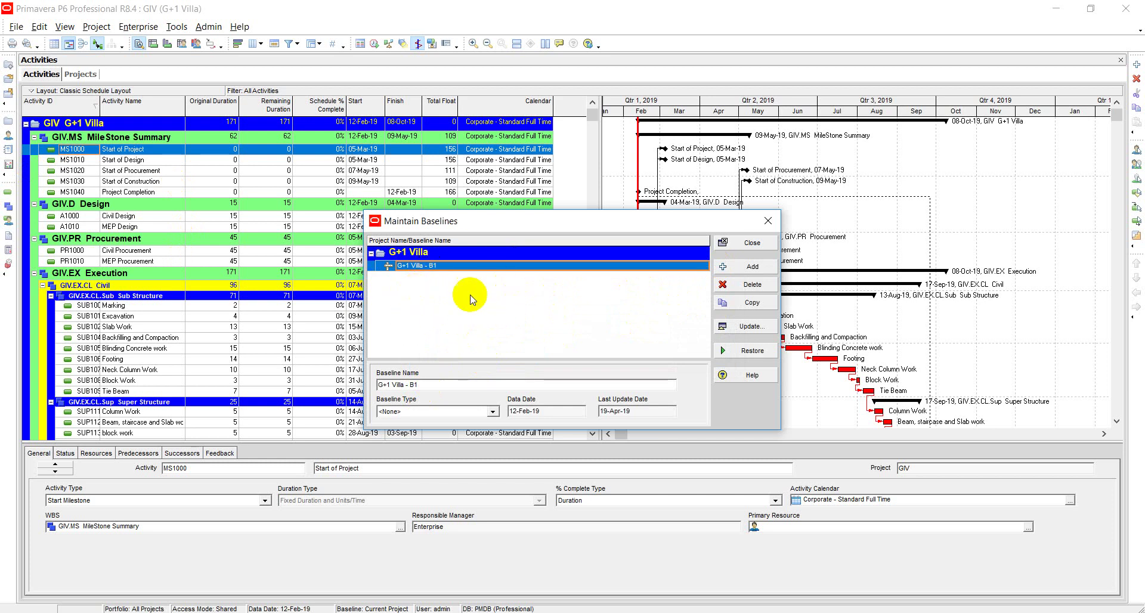
pyautogui.click(743, 242)
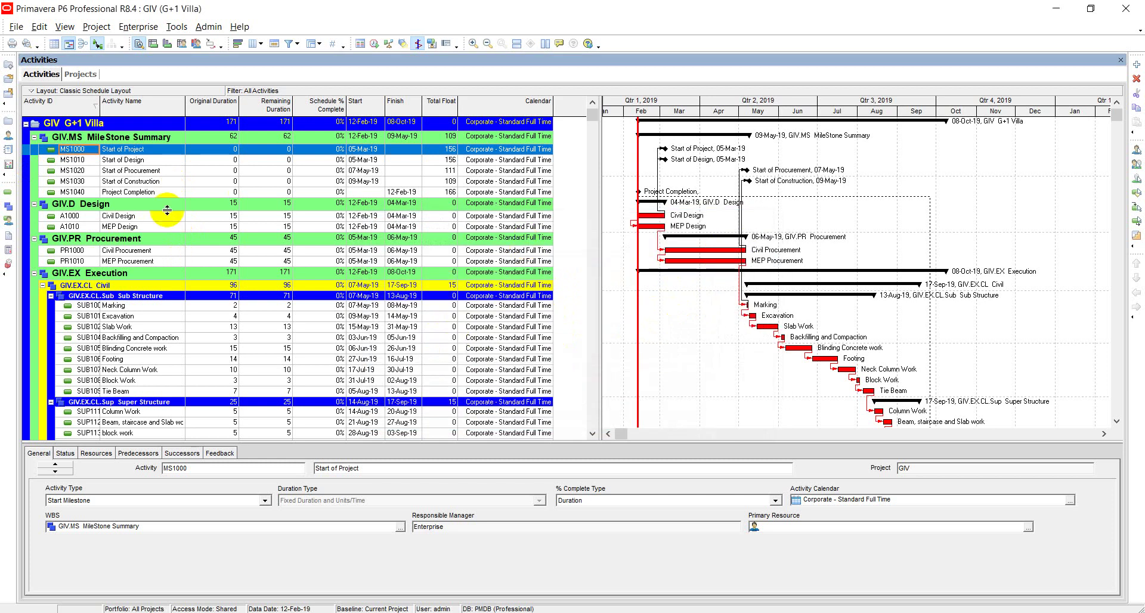
# Assign G+1 Villa - B1 as the primary user baseline of the G+1 Villa project, keeping Current Project as its project baseline.
pyautogui.click(138, 26)
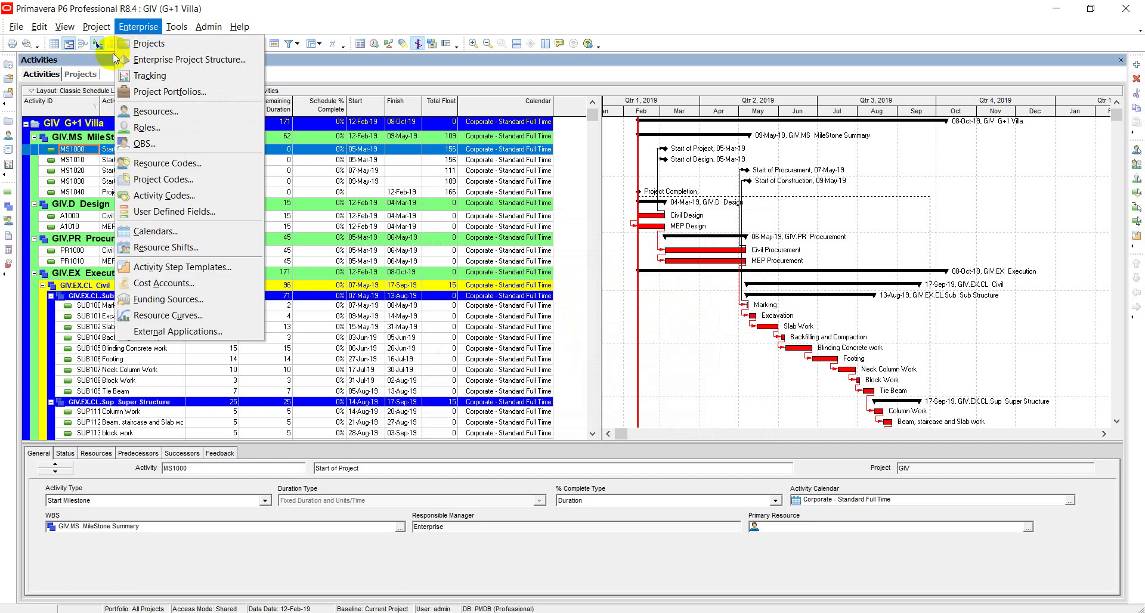
pyautogui.moveTo(99, 27)
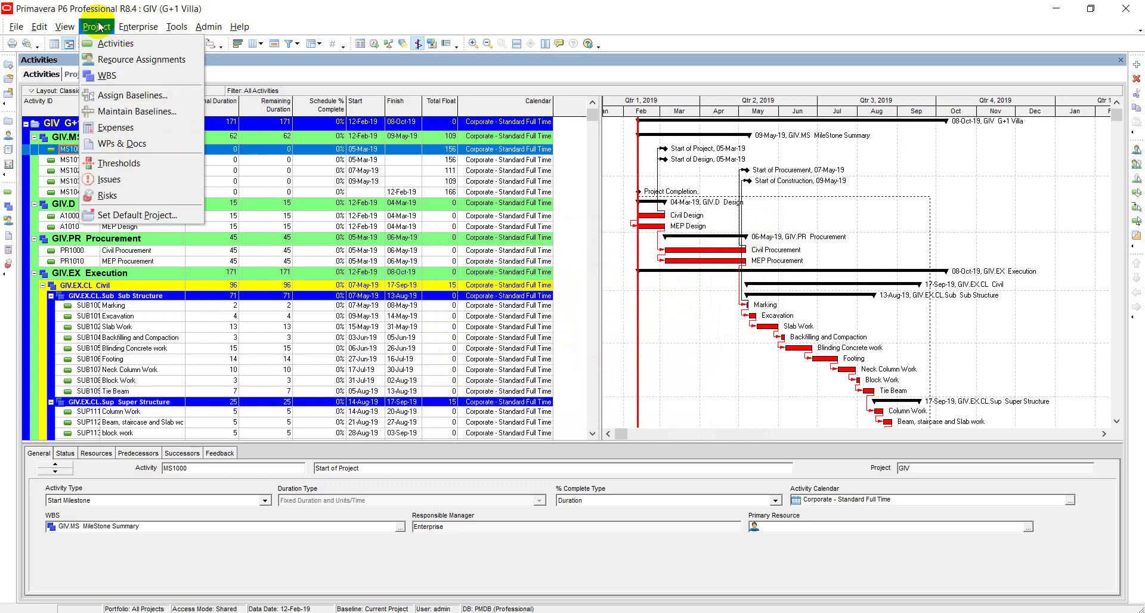
pyautogui.click(128, 95)
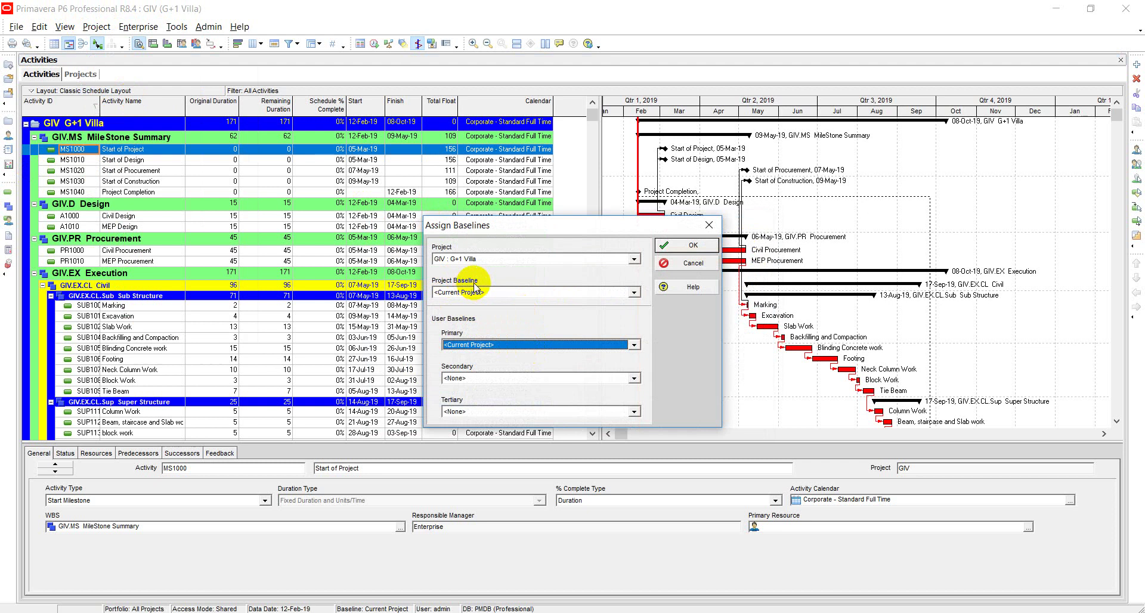
pyautogui.click(496, 258)
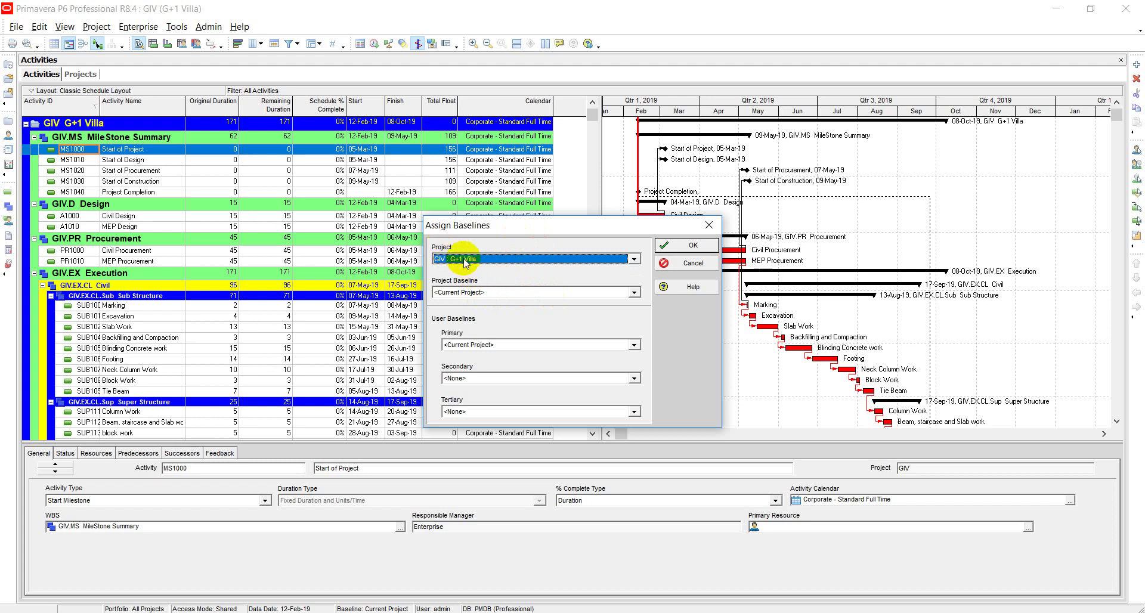
pyautogui.click(488, 294)
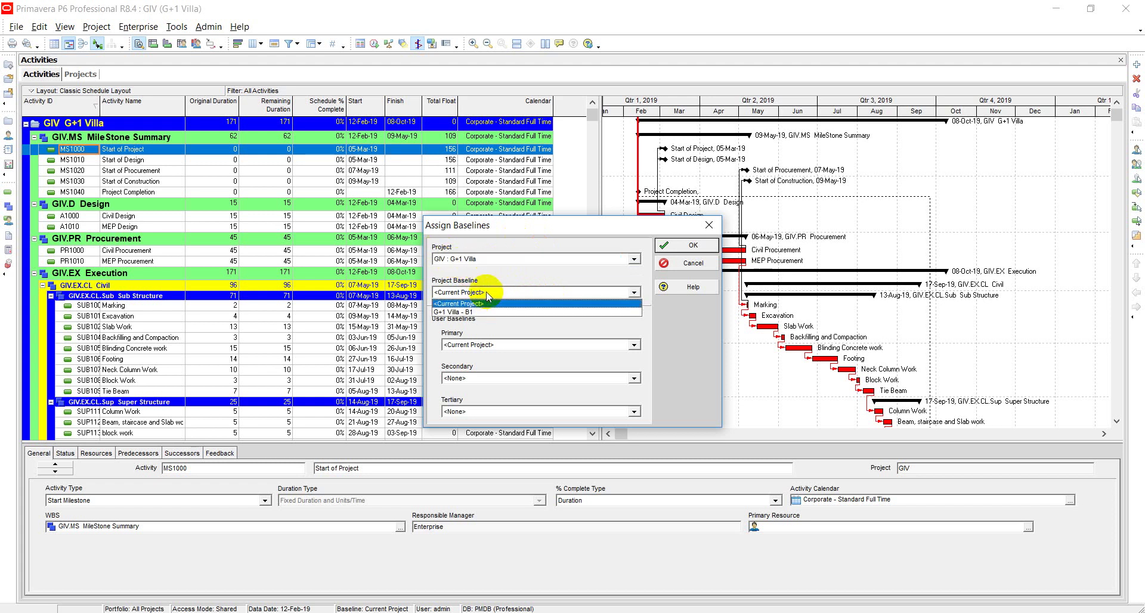
pyautogui.click(488, 294)
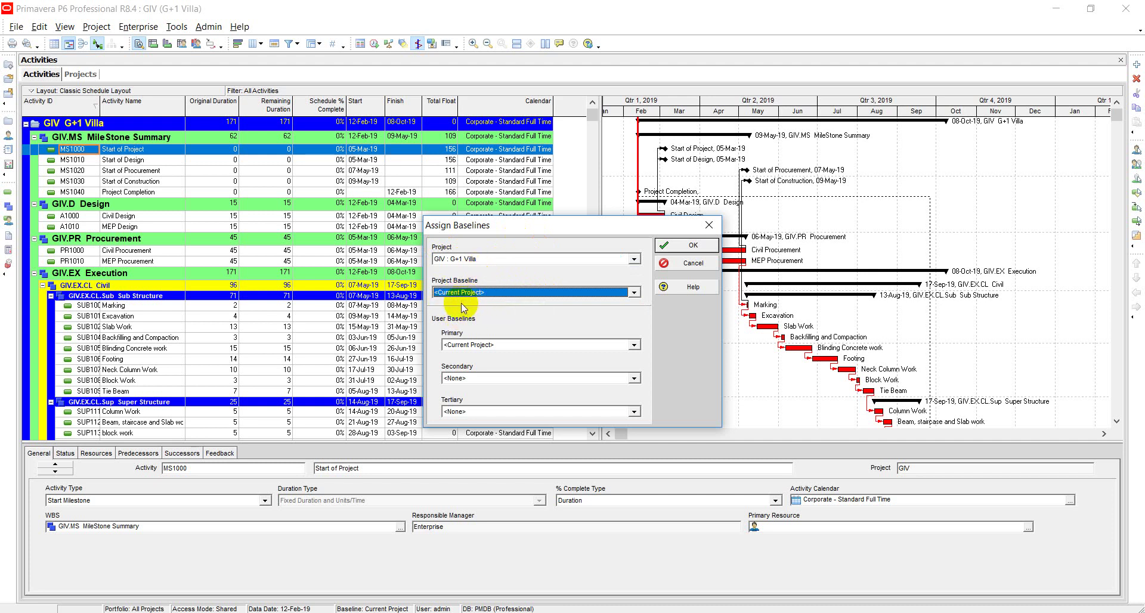
pyautogui.click(479, 346)
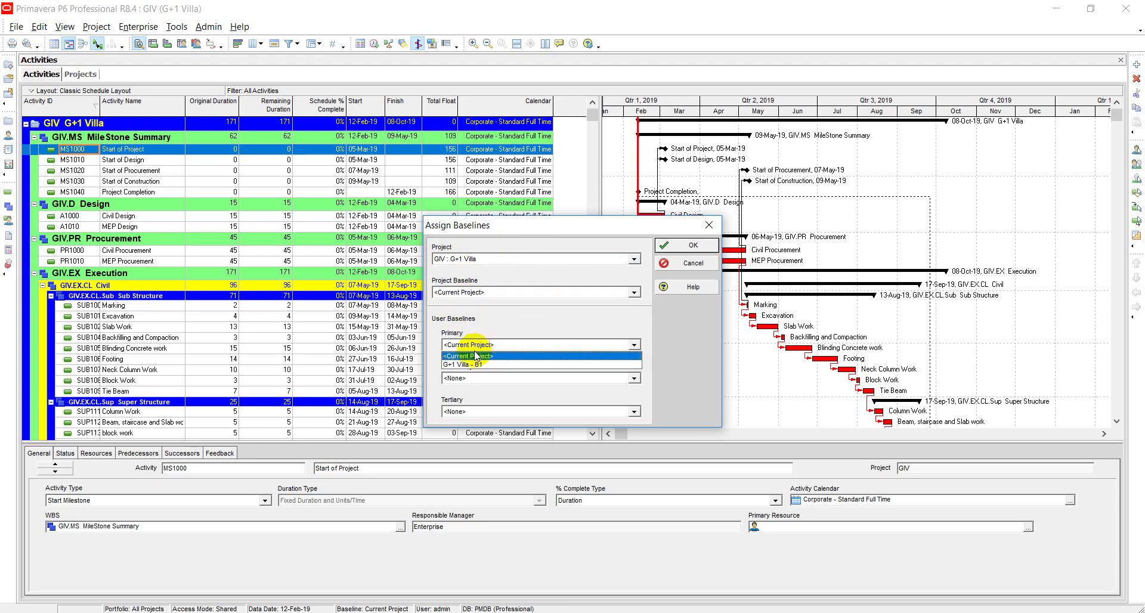
pyautogui.click(475, 356)
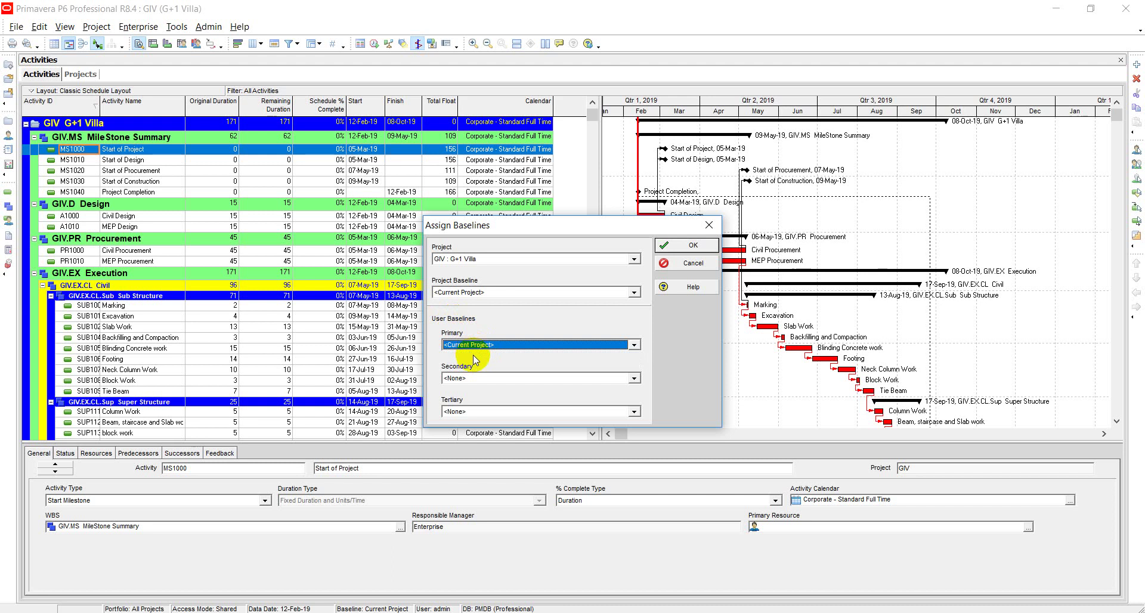
pyautogui.click(479, 346)
pyautogui.click(483, 349)
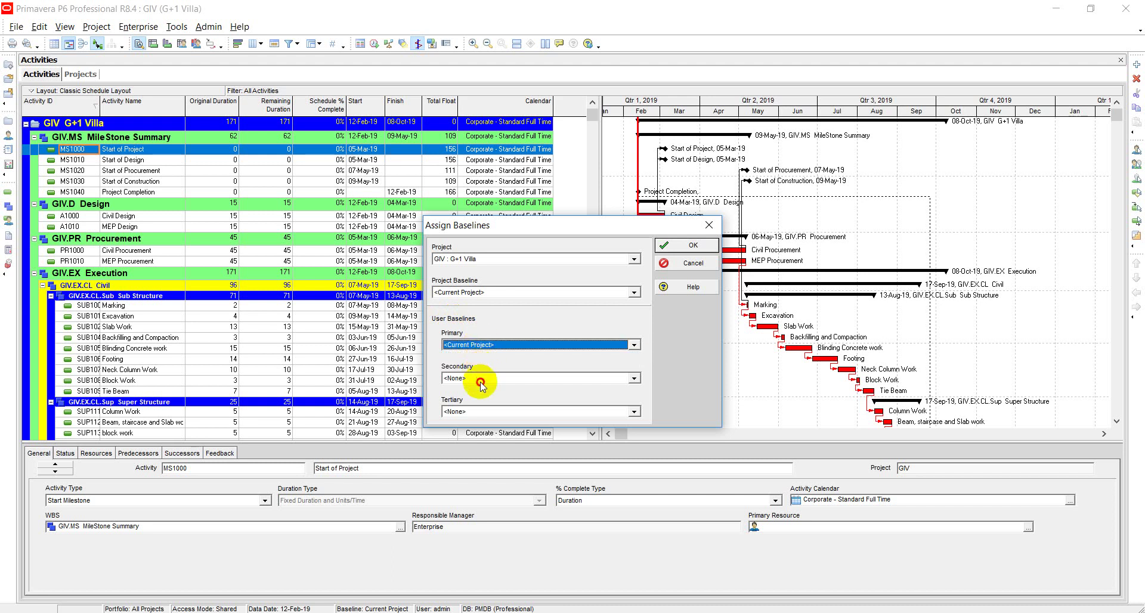
pyautogui.click(481, 385)
pyautogui.click(478, 346)
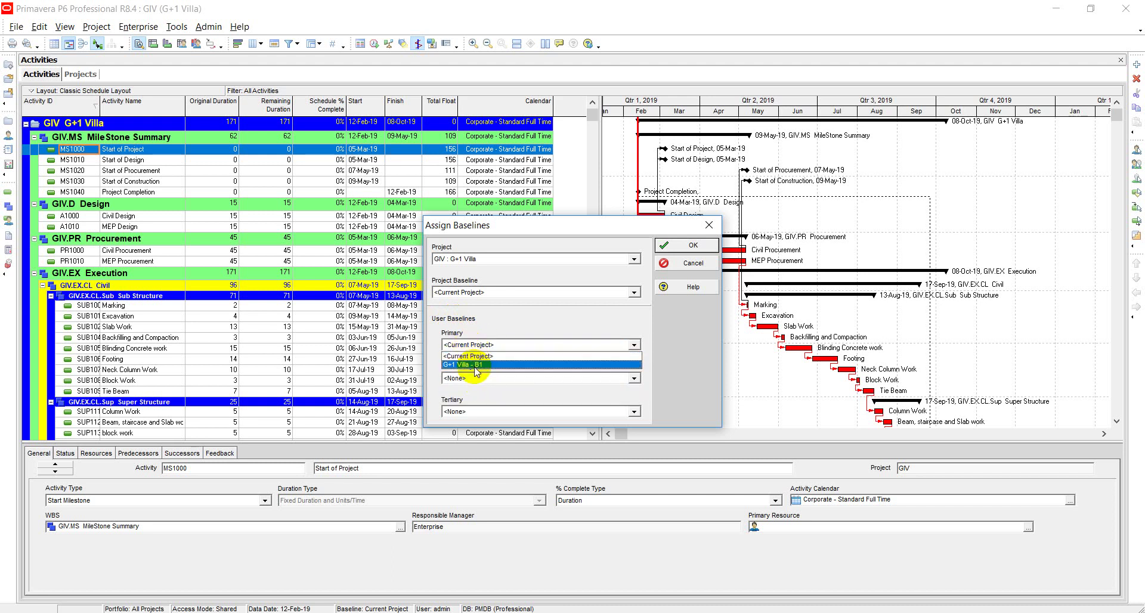
pyautogui.click(476, 365)
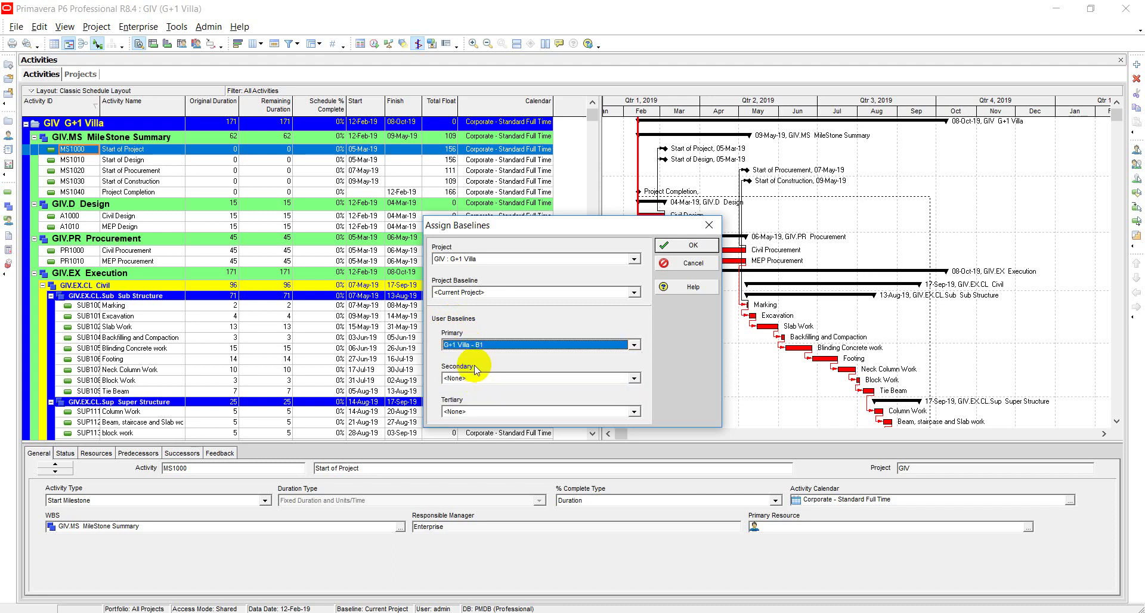
pyautogui.click(694, 247)
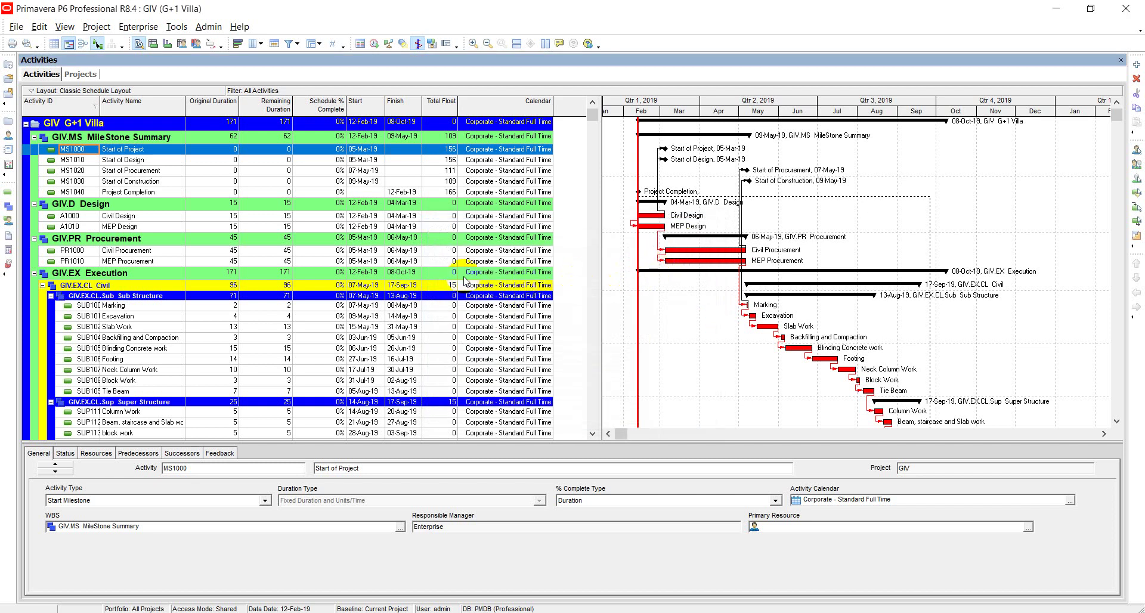
# Show the legend on the Gantt chart and move it to the empty area beside the Design and Procurement bars.
pyautogui.rightClick(998, 218)
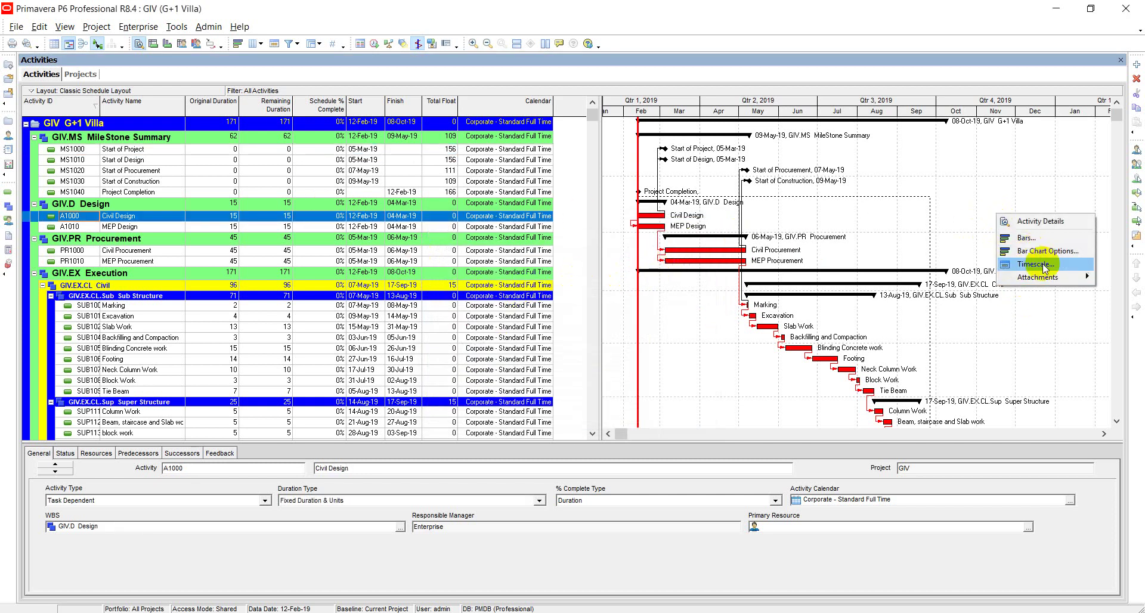
pyautogui.click(1039, 251)
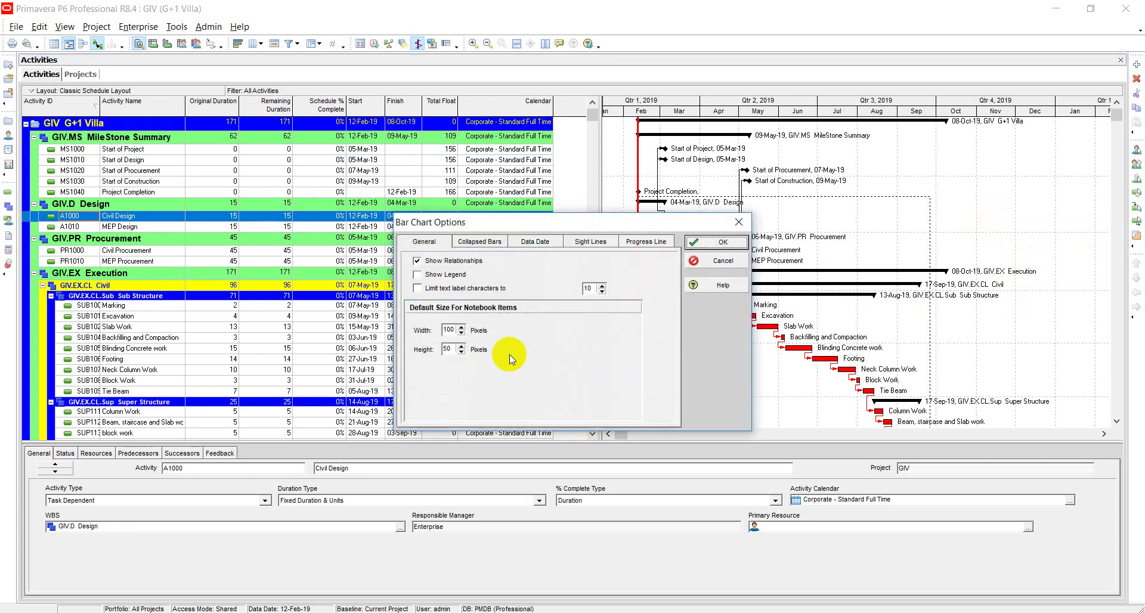
pyautogui.click(438, 276)
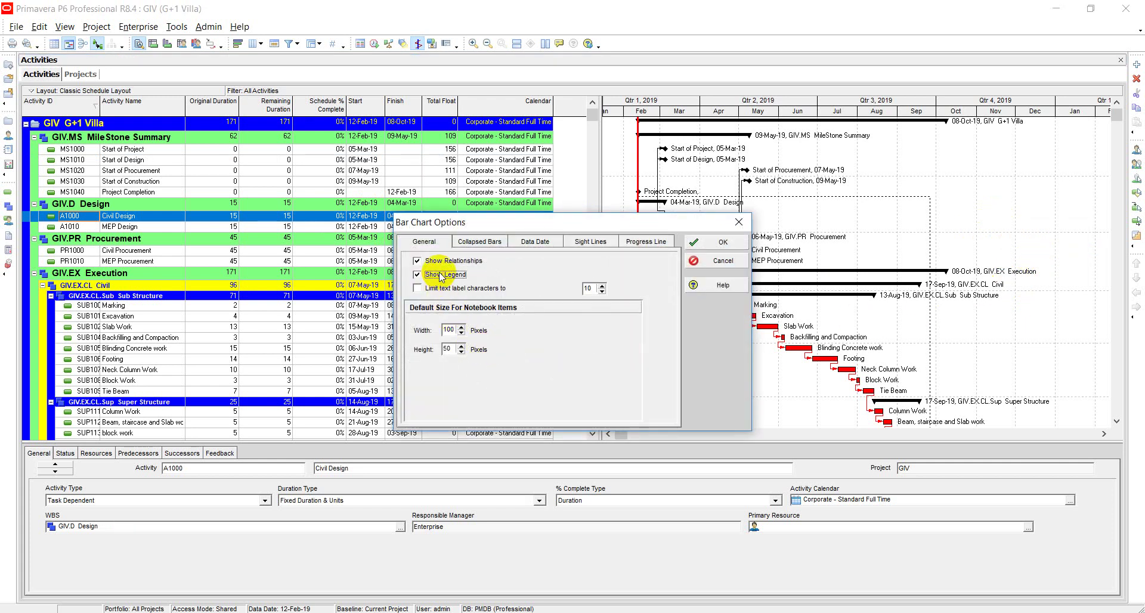
pyautogui.click(715, 243)
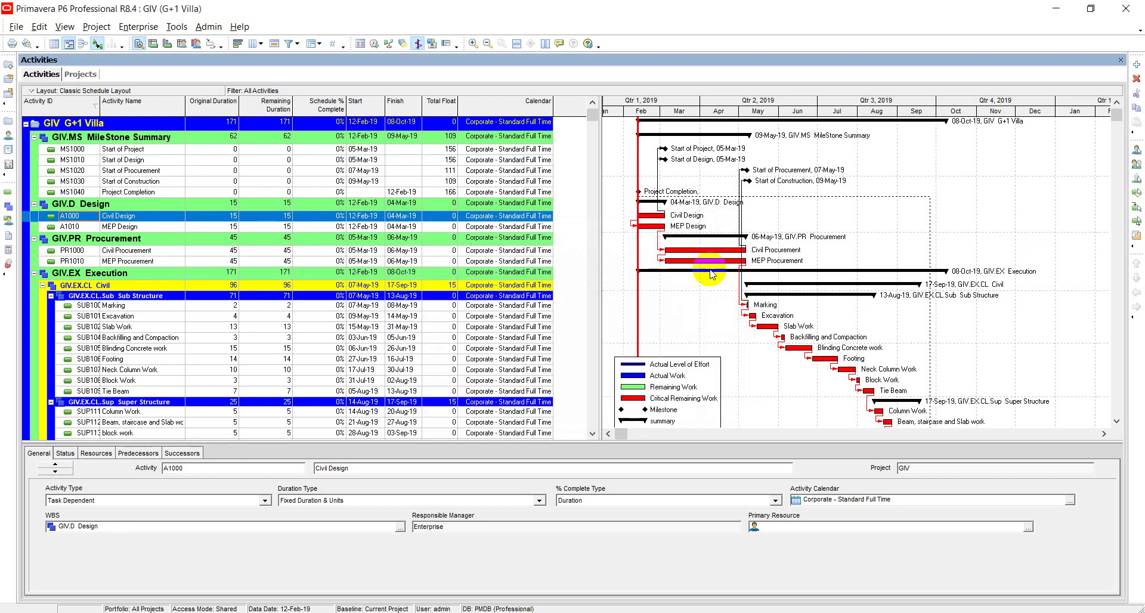
pyautogui.moveTo(706, 376); pyautogui.dragTo(1026, 227)
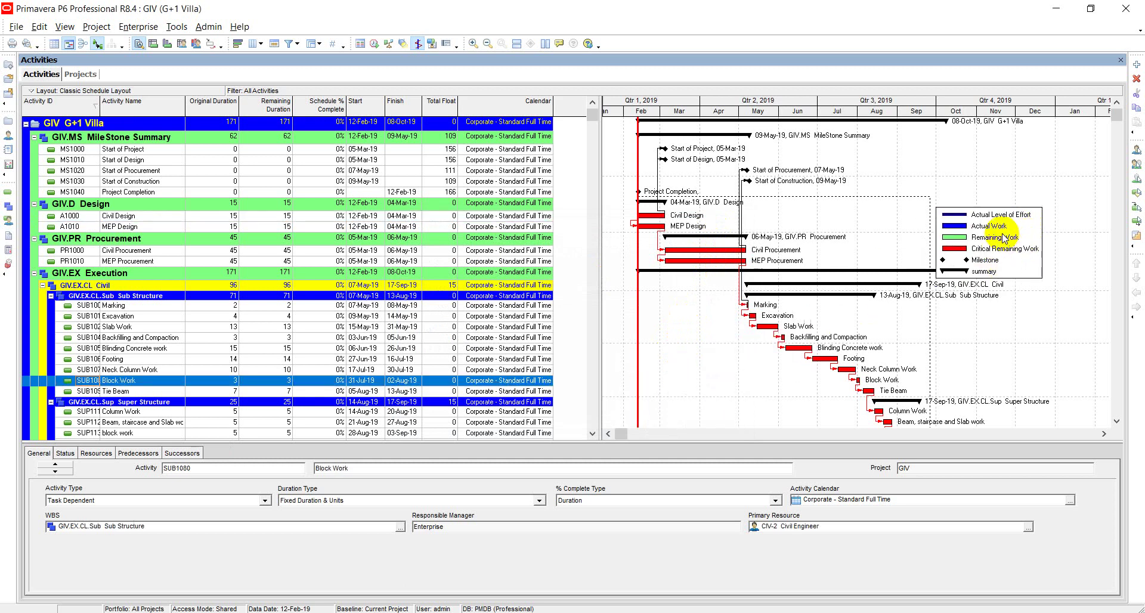
# Display the Primary Baseline bar on the Gantt chart and hide the Actual Level of Effort bar.
pyautogui.rightClick(917, 206)
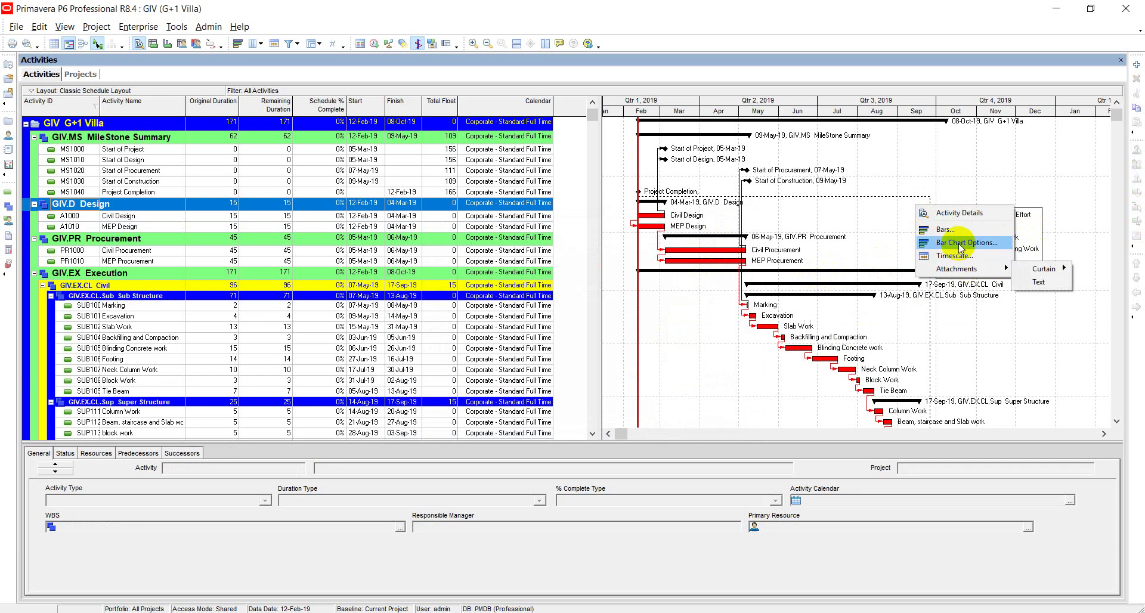
pyautogui.click(947, 230)
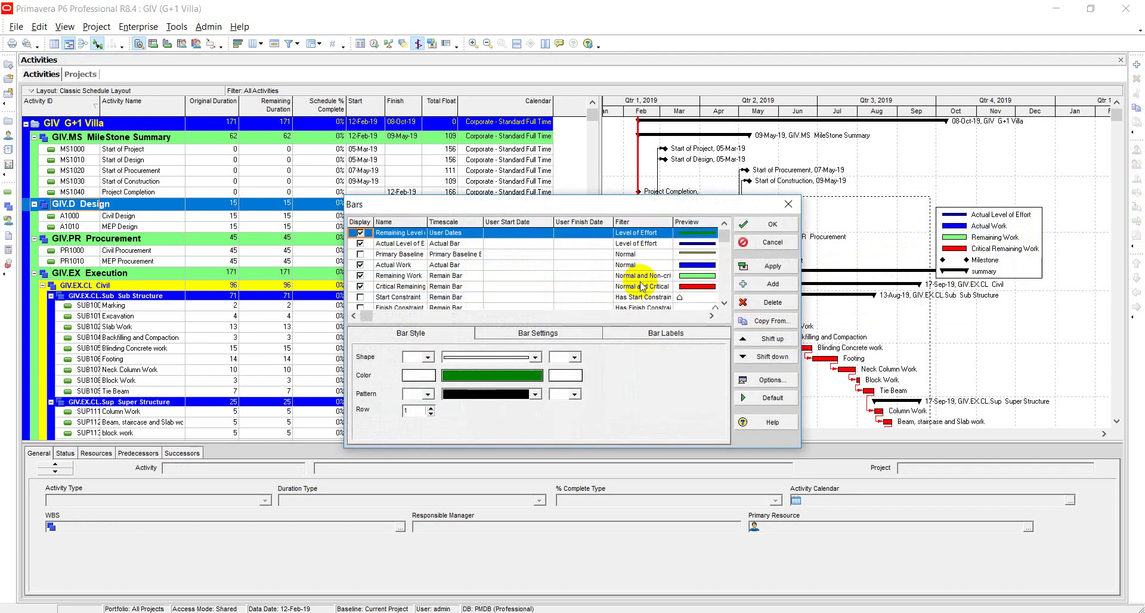
pyautogui.click(377, 257)
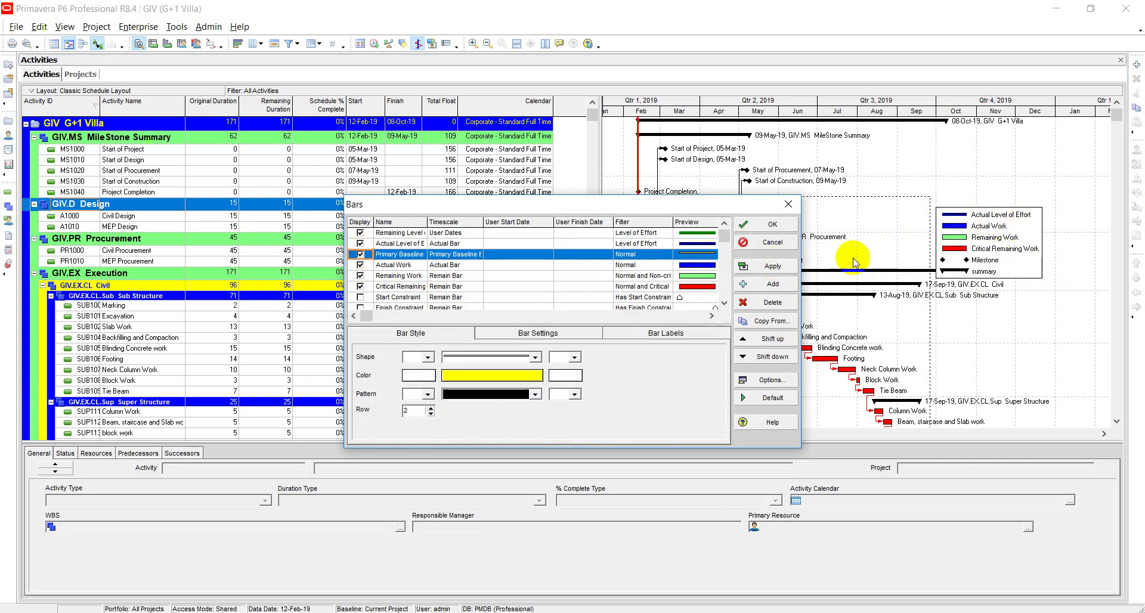
pyautogui.click(360, 244)
pyautogui.click(360, 244)
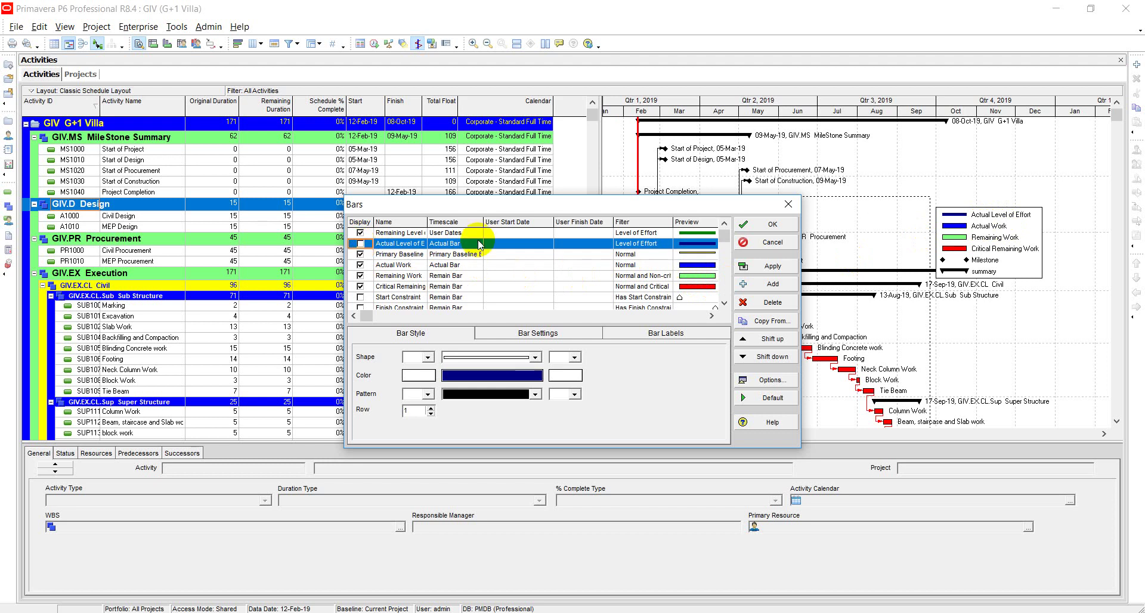
pyautogui.click(772, 266)
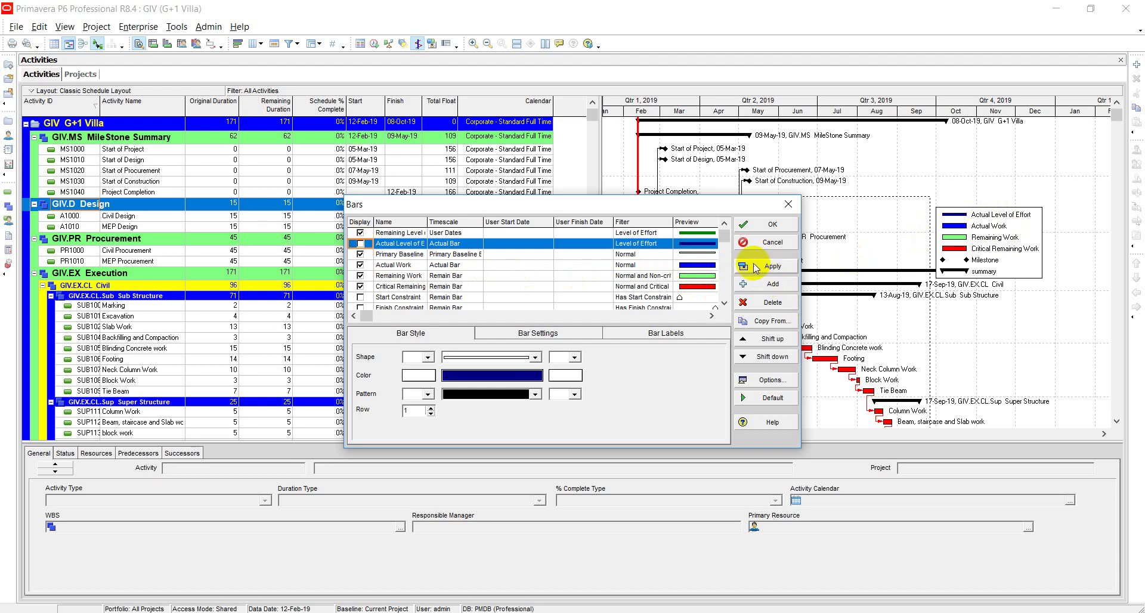
pyautogui.click(770, 224)
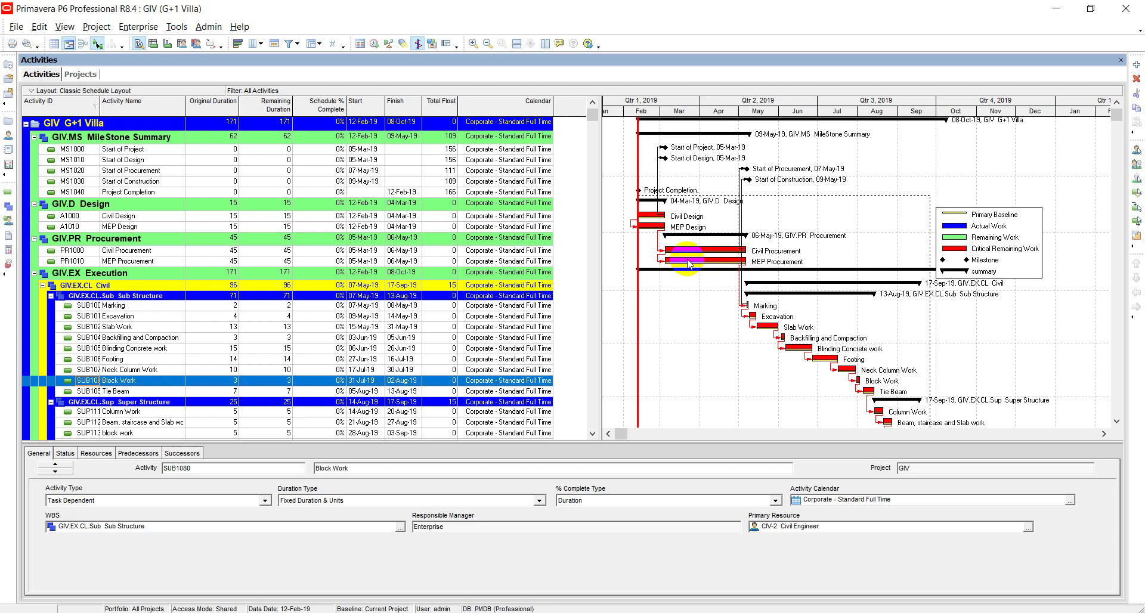
# Filter the schedule to Critical activities only and widen the Activity ID column to fit the full IDs.
pyautogui.click(288, 44)
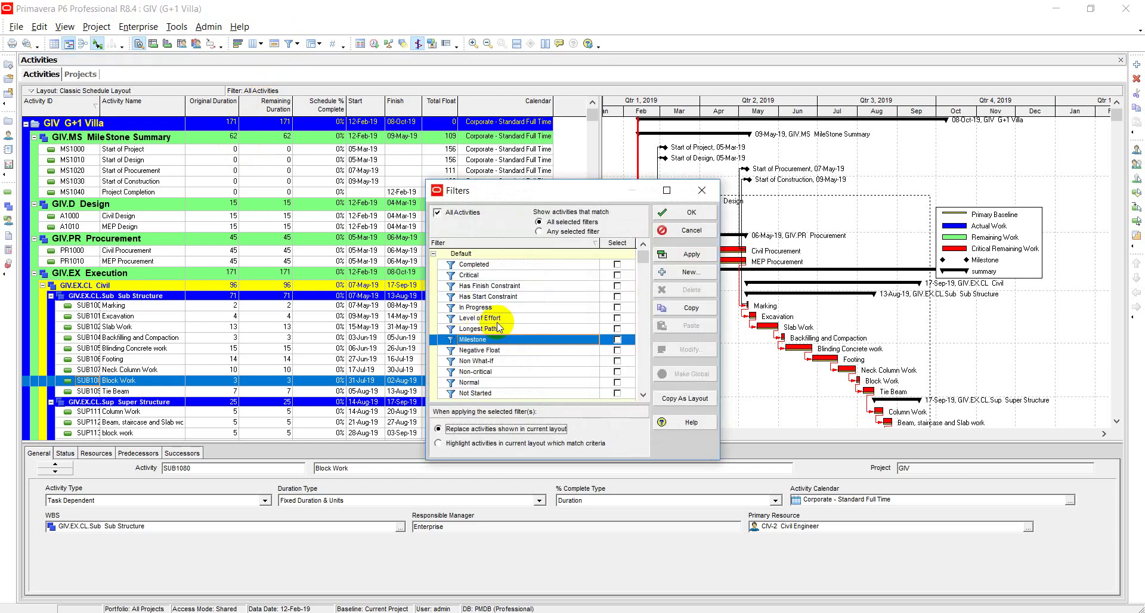
pyautogui.click(617, 276)
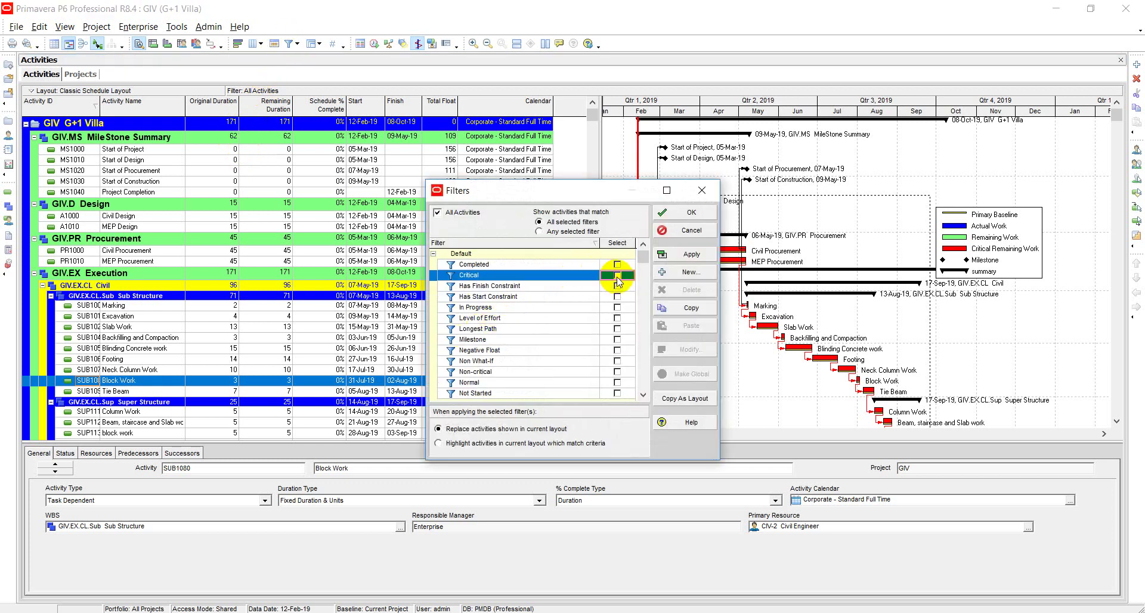
pyautogui.click(687, 261)
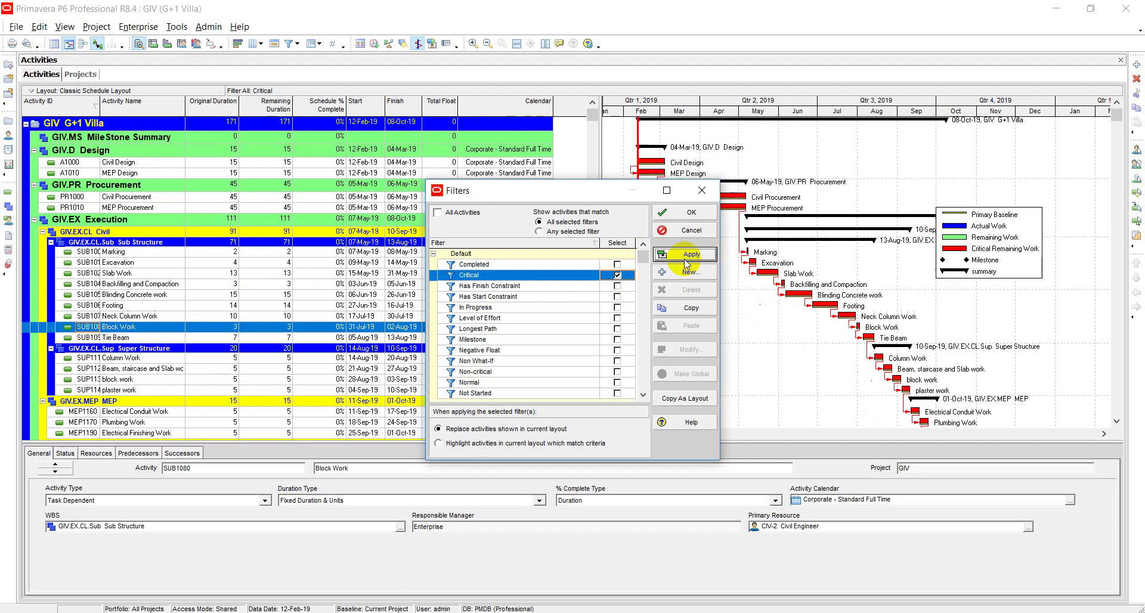
pyautogui.click(665, 213)
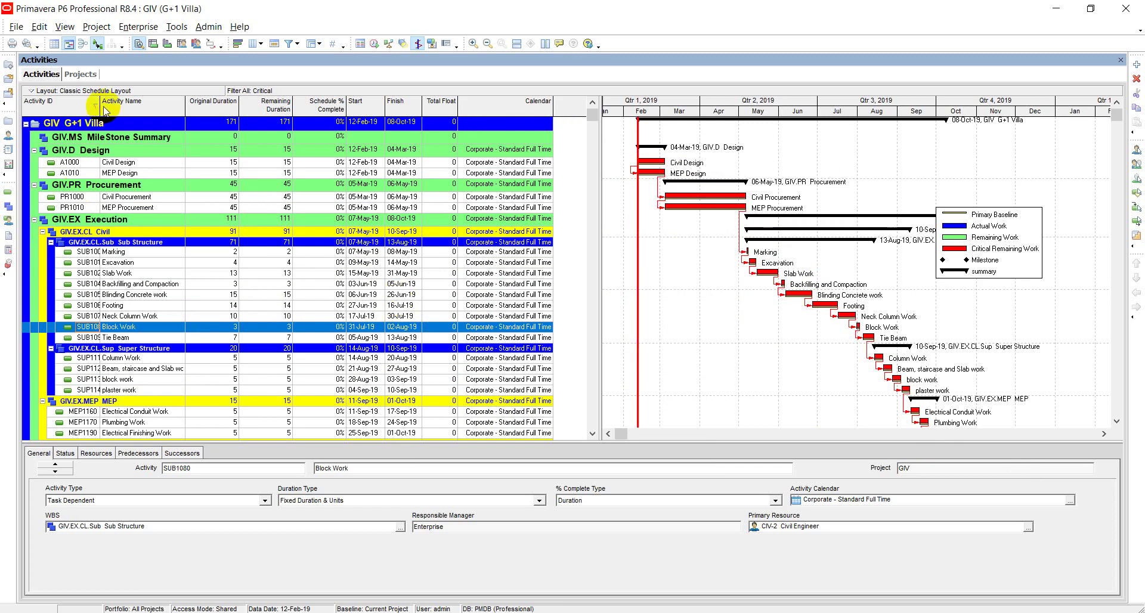
pyautogui.moveTo(100, 107); pyautogui.dragTo(171, 113)
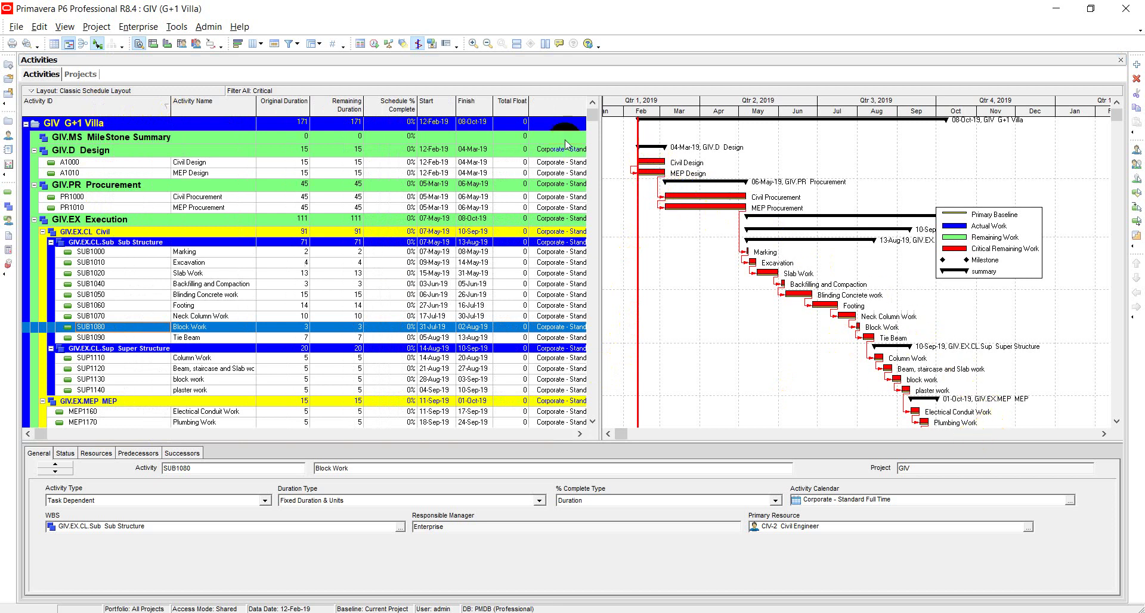
# Replace the Critical filter with All Activities to restore the full schedule.
pyautogui.click(289, 43)
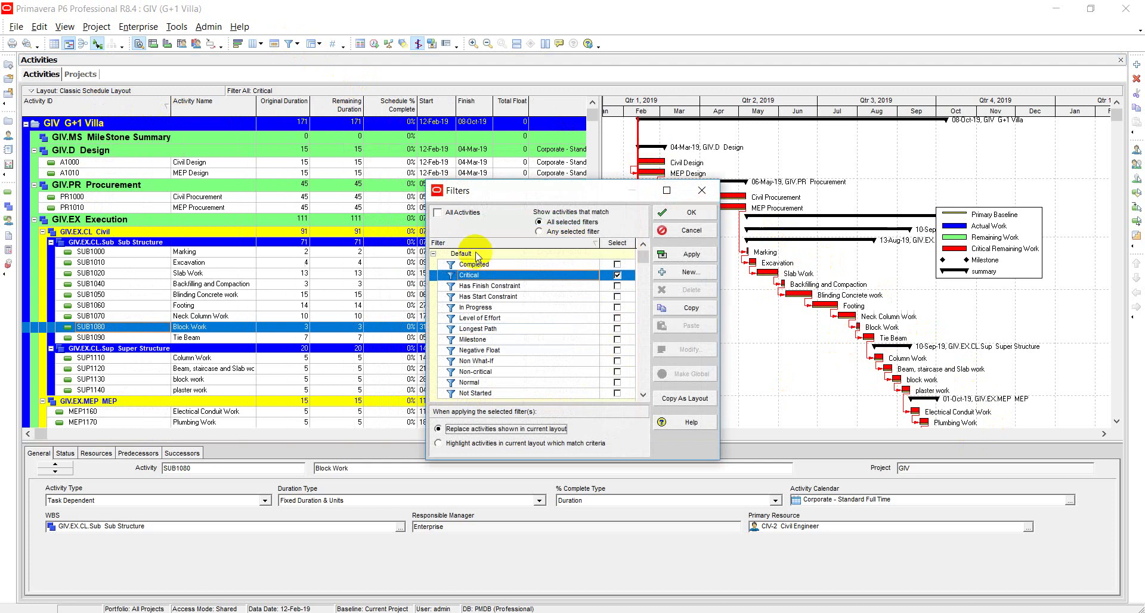
pyautogui.click(475, 214)
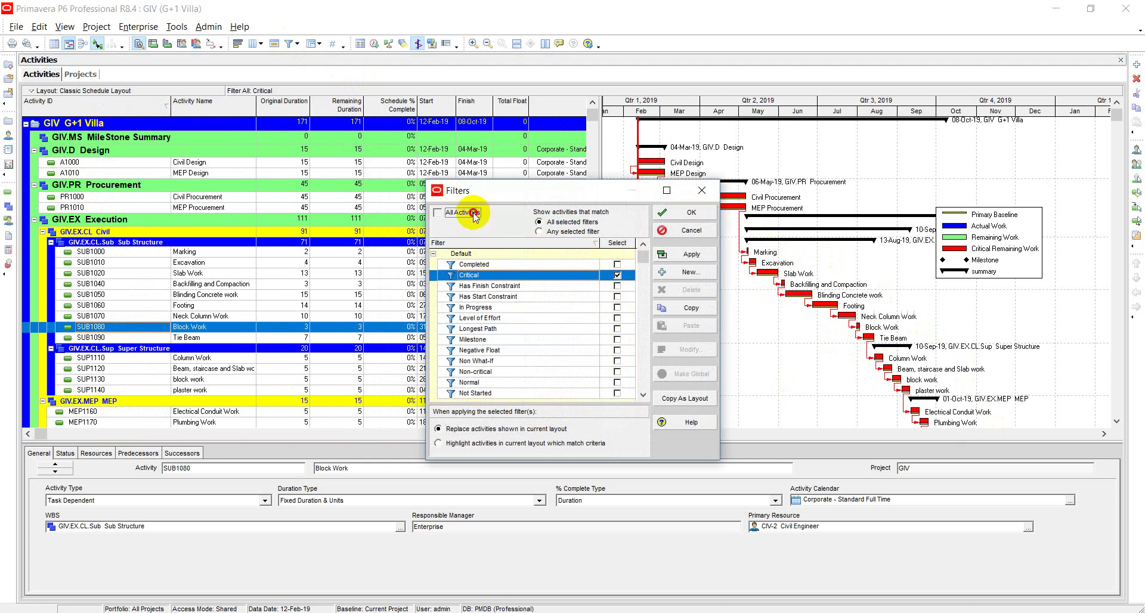
pyautogui.click(678, 256)
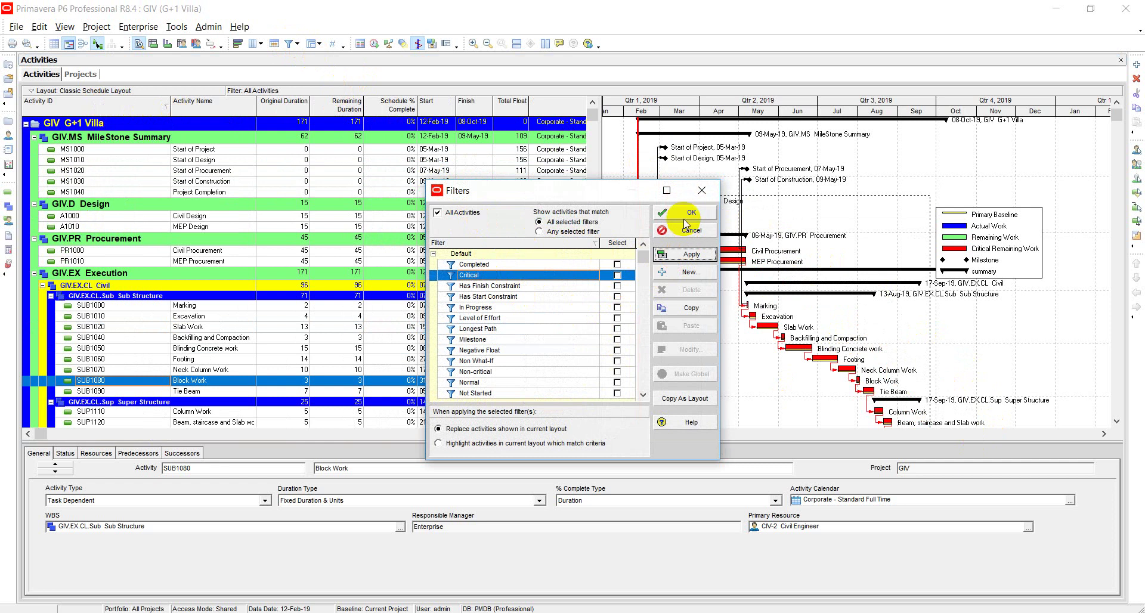
pyautogui.click(689, 213)
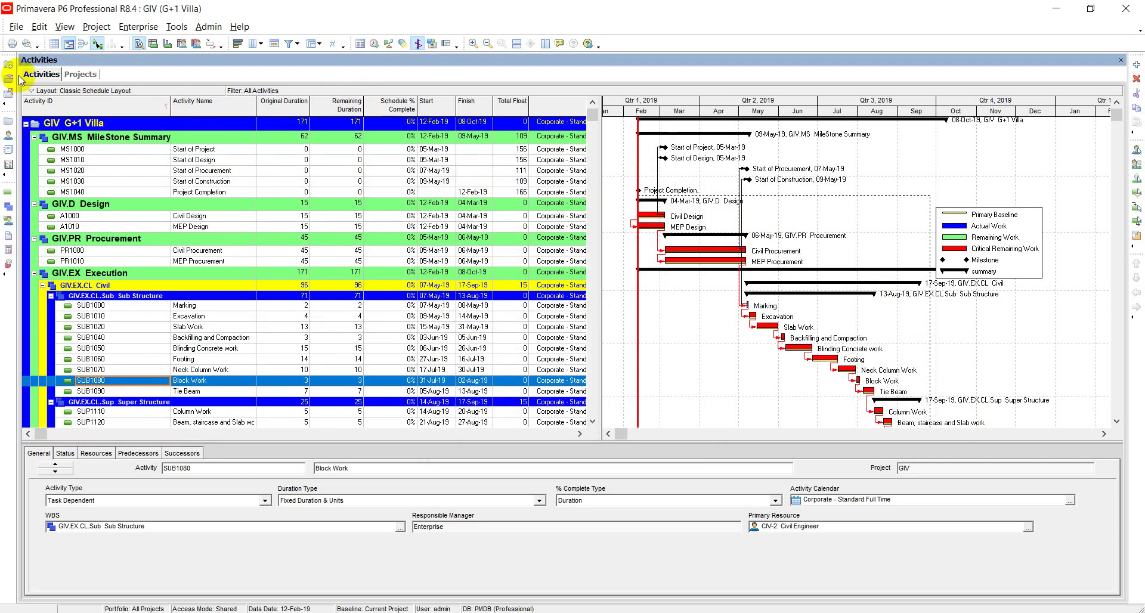